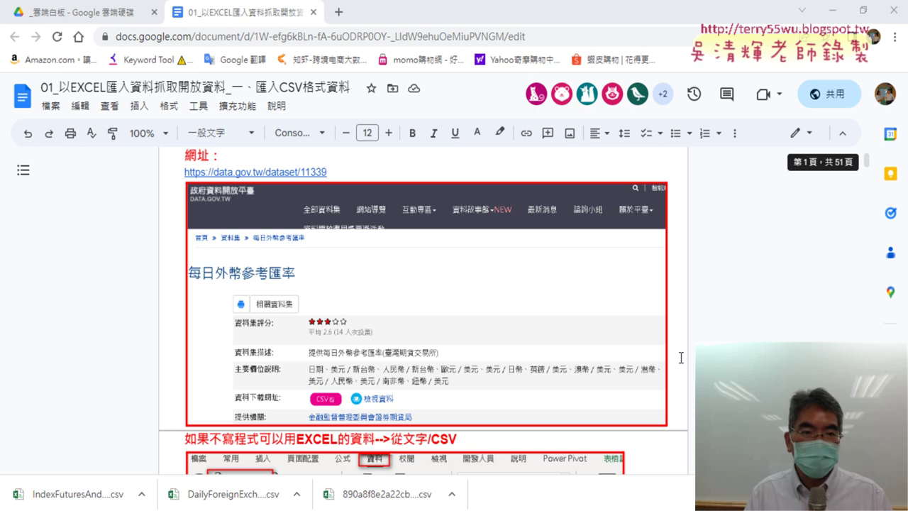
pyautogui.click(286, 170)
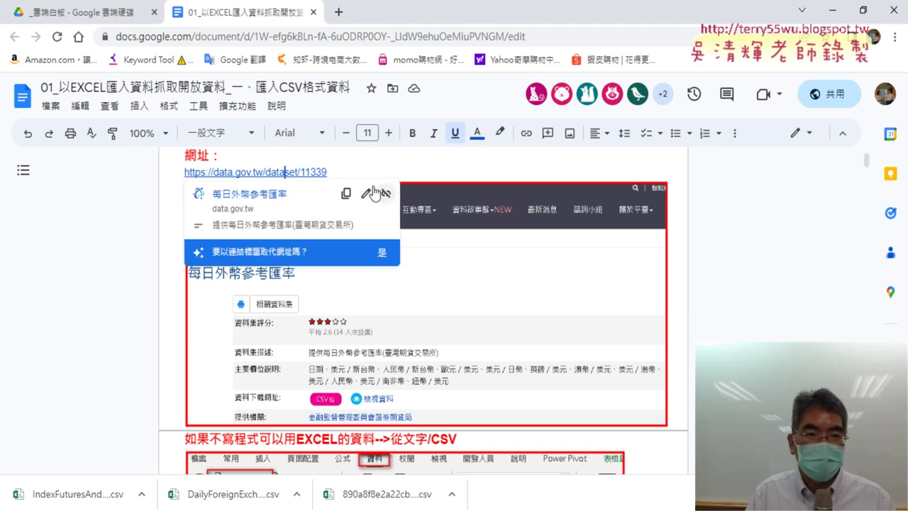
pyautogui.click(763, 296)
# - Scroll past the QueryTables sample to the 匯率下載2019 macro and select the word EXCEL2016
pyautogui.scroll(-3, 763, 296)
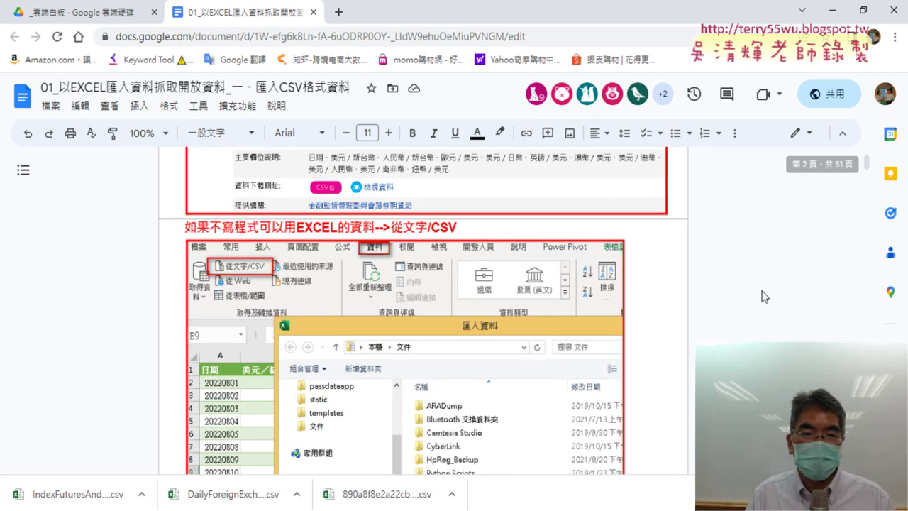
pyautogui.scroll(-6, 764, 297)
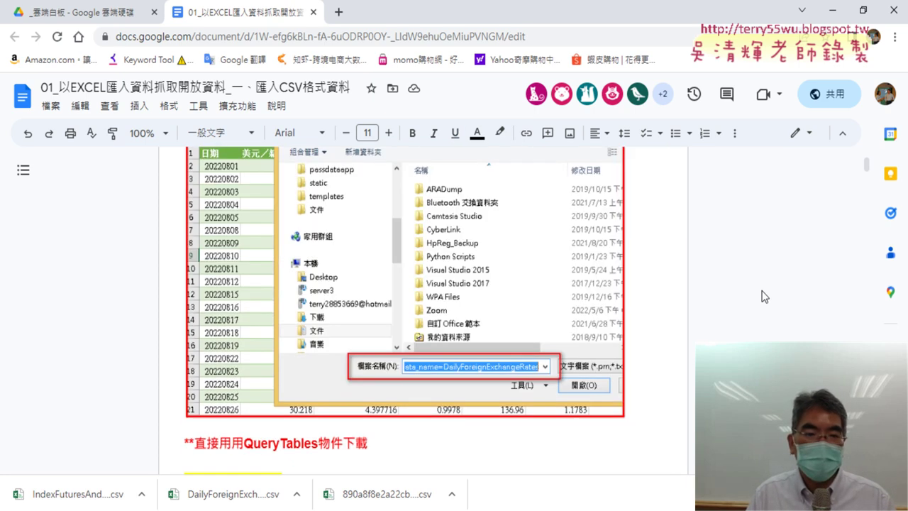
pyautogui.scroll(-1, 317, 267)
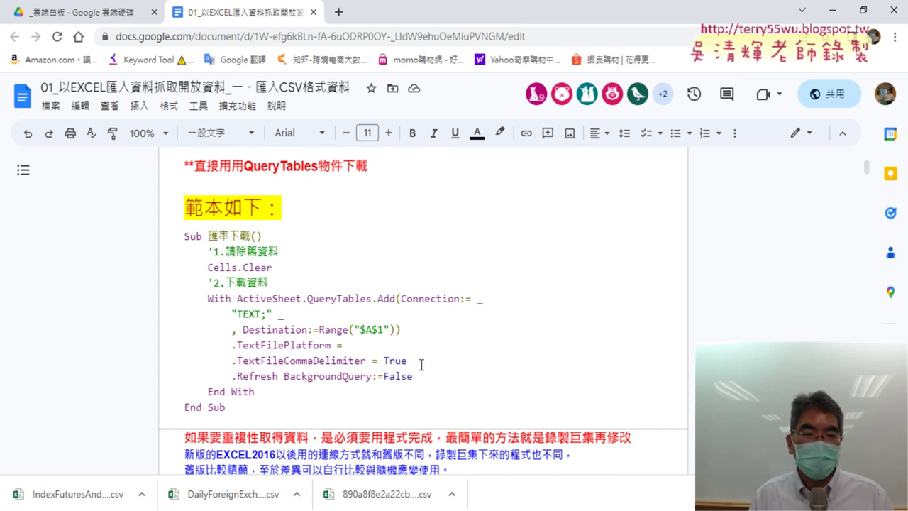
pyautogui.scroll(-2, 422, 364)
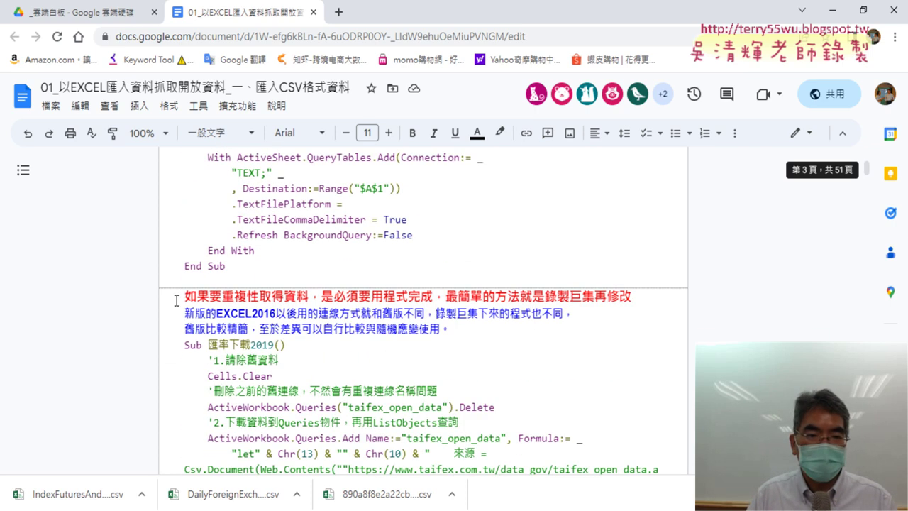
pyautogui.moveTo(216, 313); pyautogui.dragTo(277, 313)
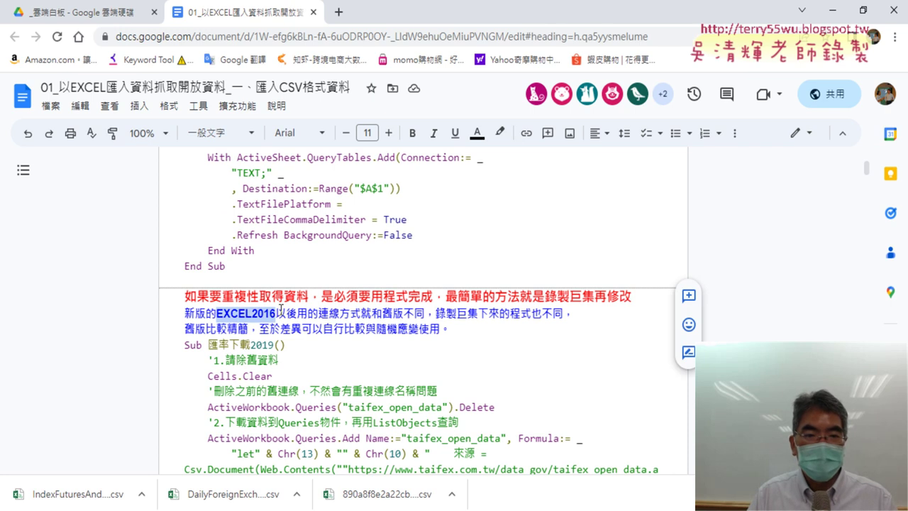
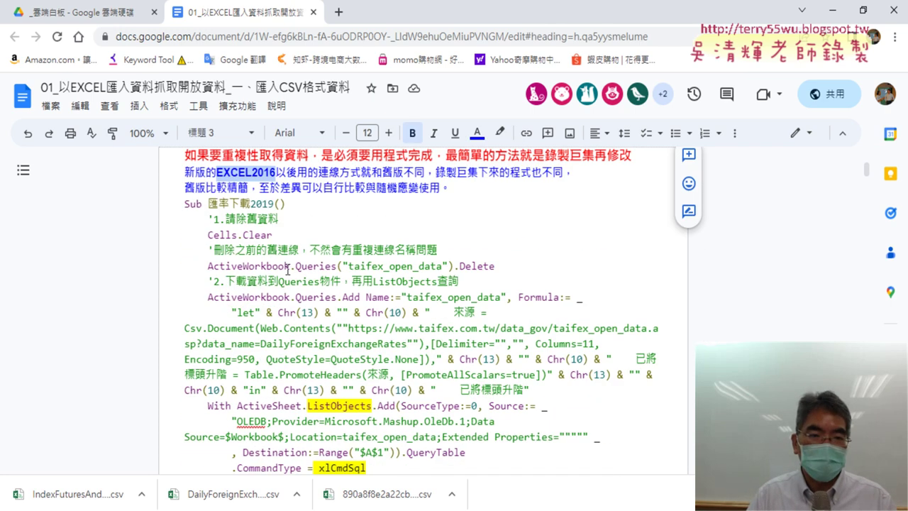
# - Review the XMLHTTP fallback code, highlighting Queries on the ActiveWorkbook line
pyautogui.moveTo(295, 266); pyautogui.dragTo(337, 265)
pyautogui.scroll(-1, 337, 266)
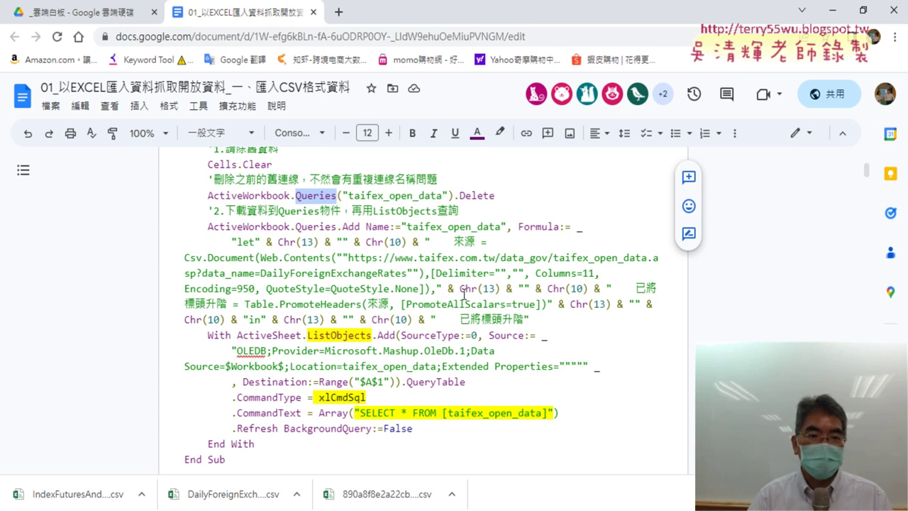
pyautogui.scroll(-2, 464, 293)
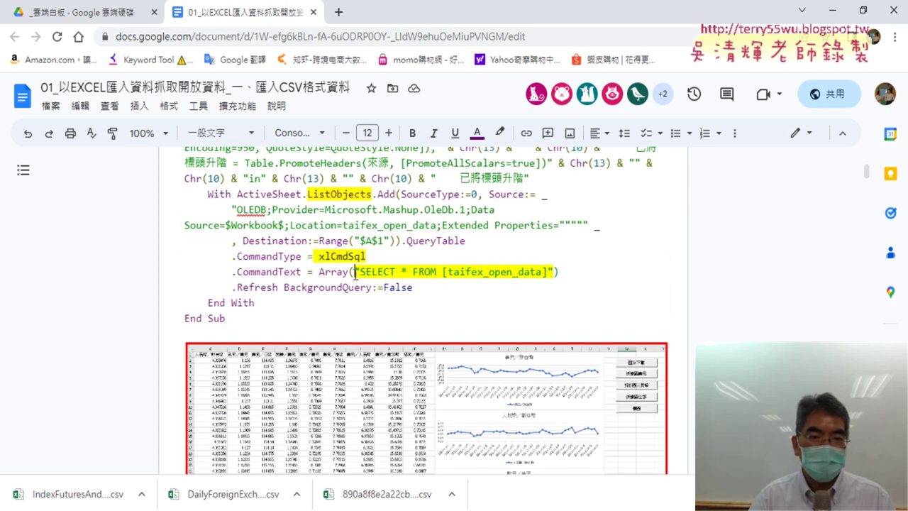
pyautogui.moveTo(354, 271); pyautogui.dragTo(555, 275)
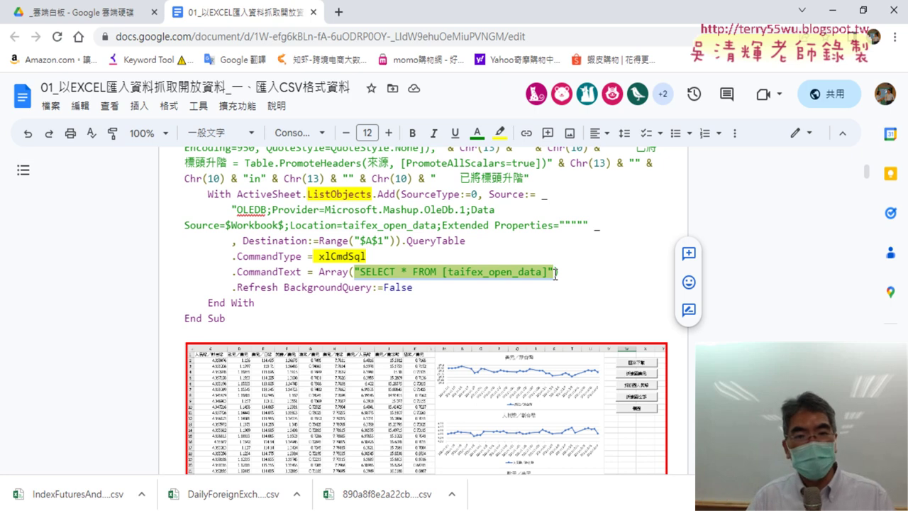
pyautogui.scroll(4, 556, 275)
pyautogui.scroll(-1, 494, 288)
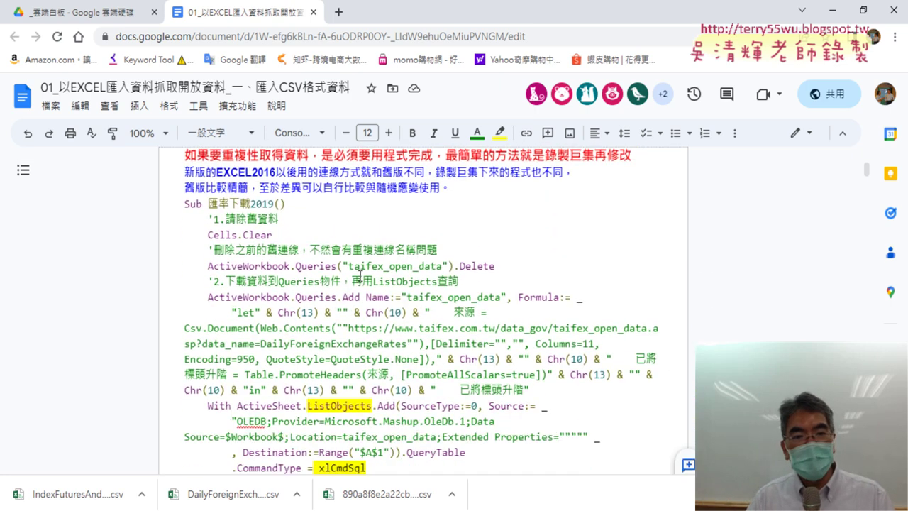
pyautogui.moveTo(296, 270); pyautogui.dragTo(334, 271)
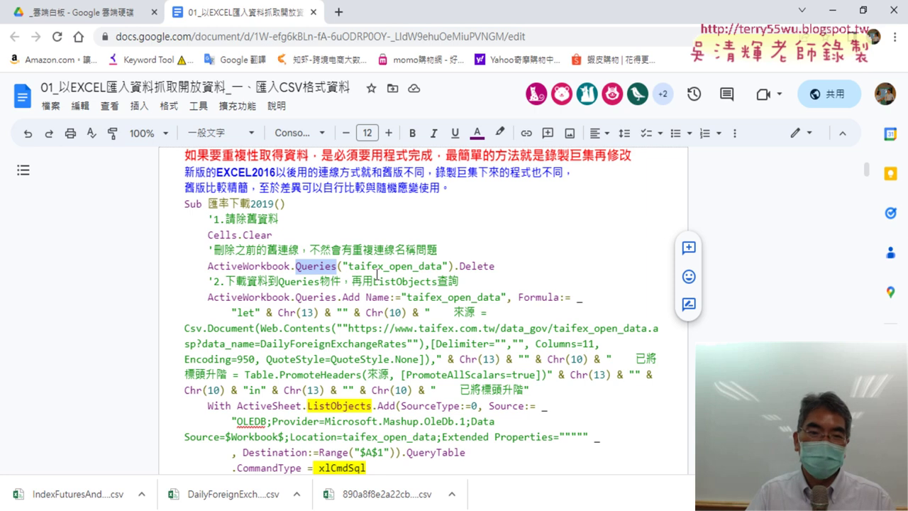
# - Read through the rest of the 剖析資料 macro to the end of the notes
pyautogui.scroll(-3, 375, 275)
pyautogui.scroll(-2, 392, 264)
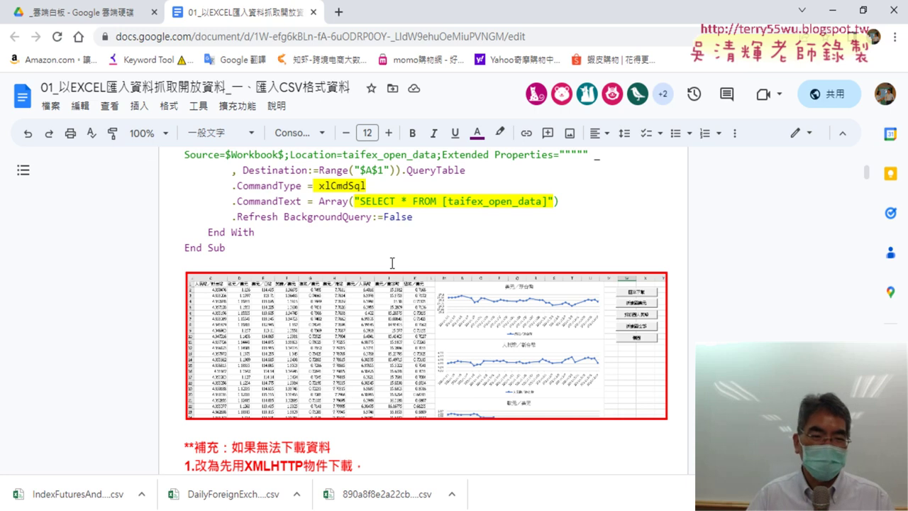
pyautogui.scroll(-3, 393, 264)
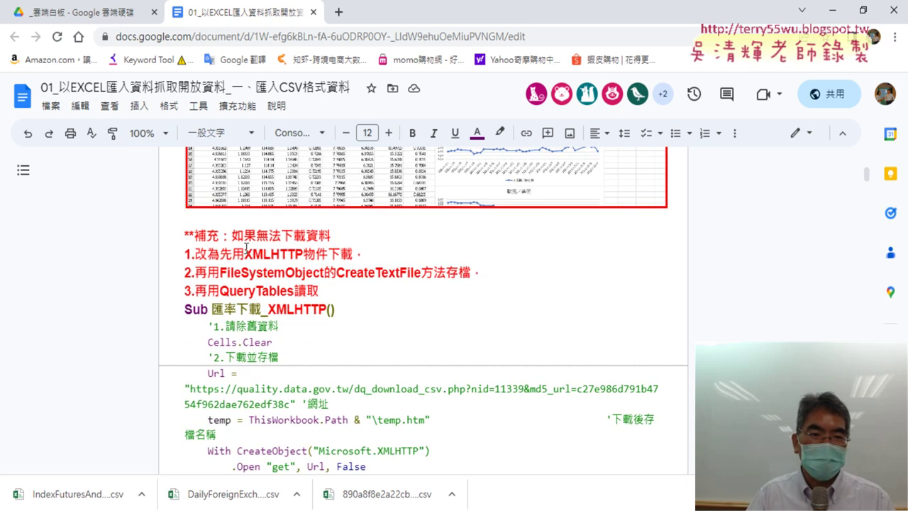
pyautogui.moveTo(244, 253); pyautogui.dragTo(366, 259)
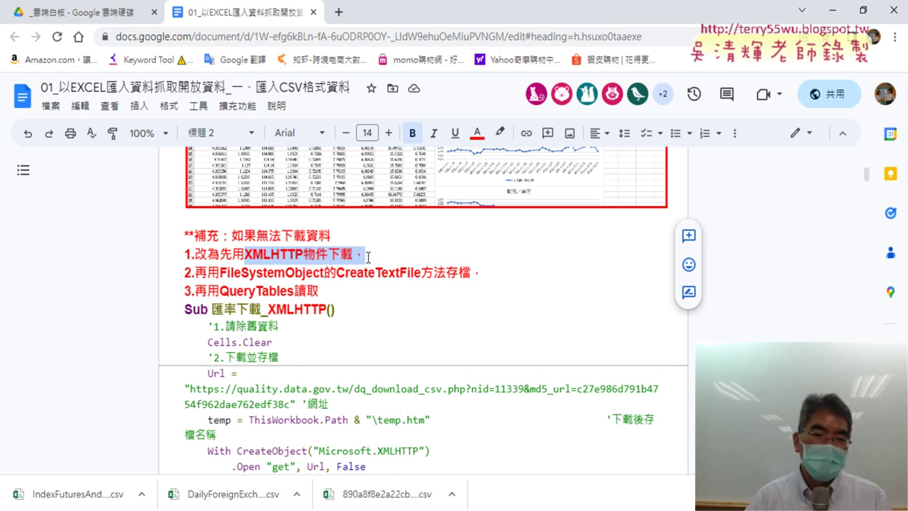
pyautogui.scroll(-2, 368, 257)
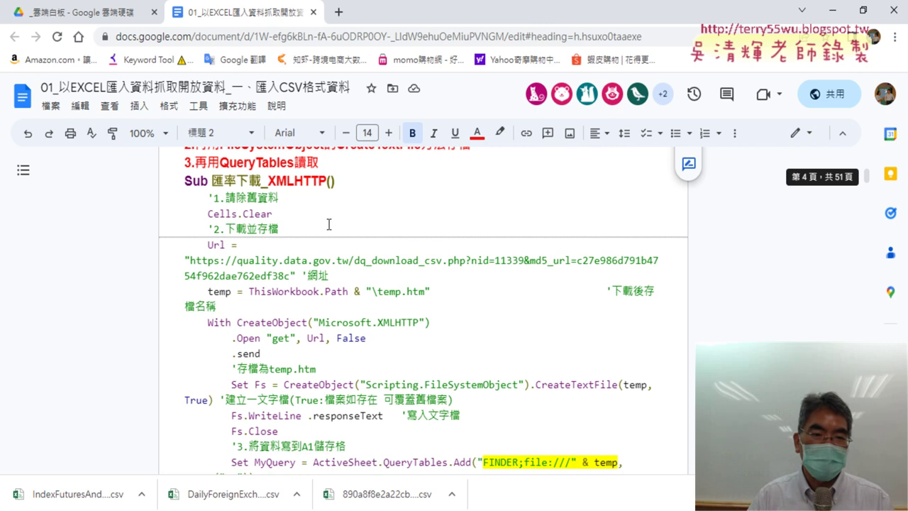
pyautogui.scroll(-2, 406, 335)
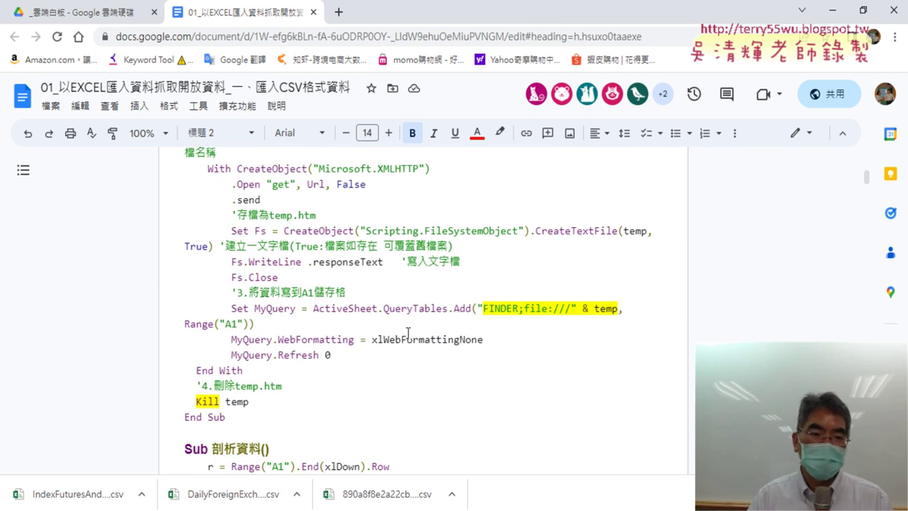
pyautogui.scroll(-1, 408, 334)
pyautogui.scroll(-1, 408, 333)
pyautogui.scroll(-1, 408, 333)
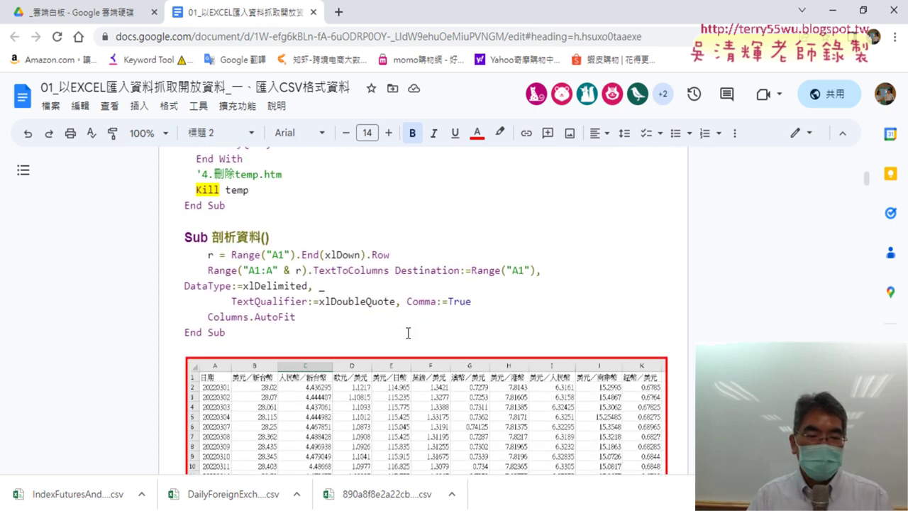
pyautogui.scroll(-3, 408, 333)
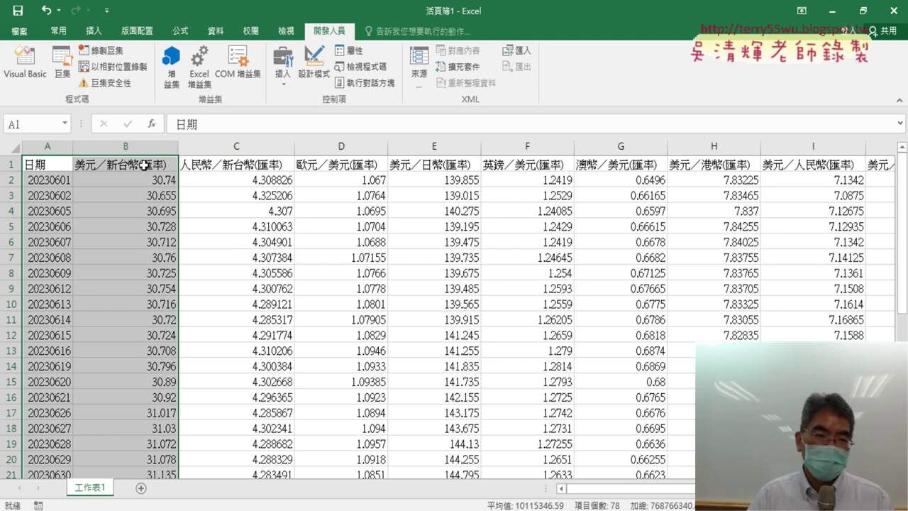
# - Select A1:B39 holding 日期 and 美元／新台幣(匯率), then show the Insert ribbon
pyautogui.moveTo(45, 163); pyautogui.dragTo(99, 161)
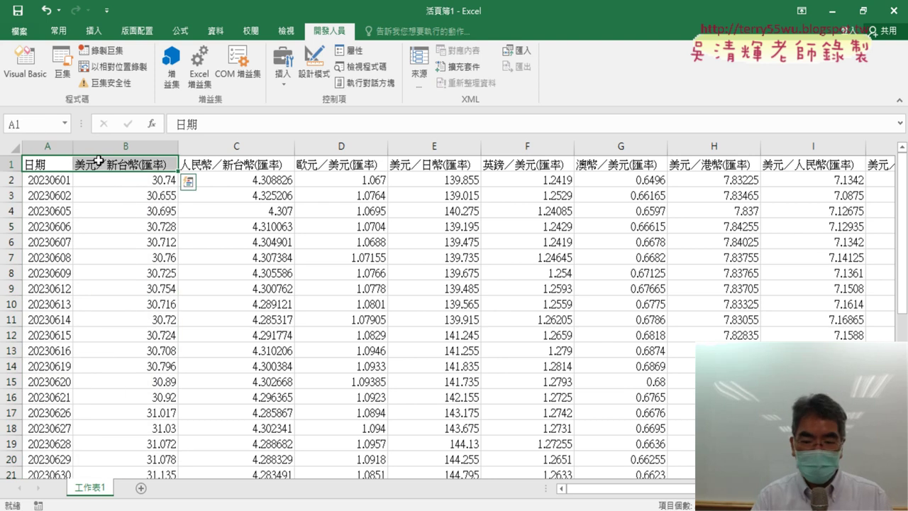
pyautogui.hotkey('ctrl', 'shift', 'Down')
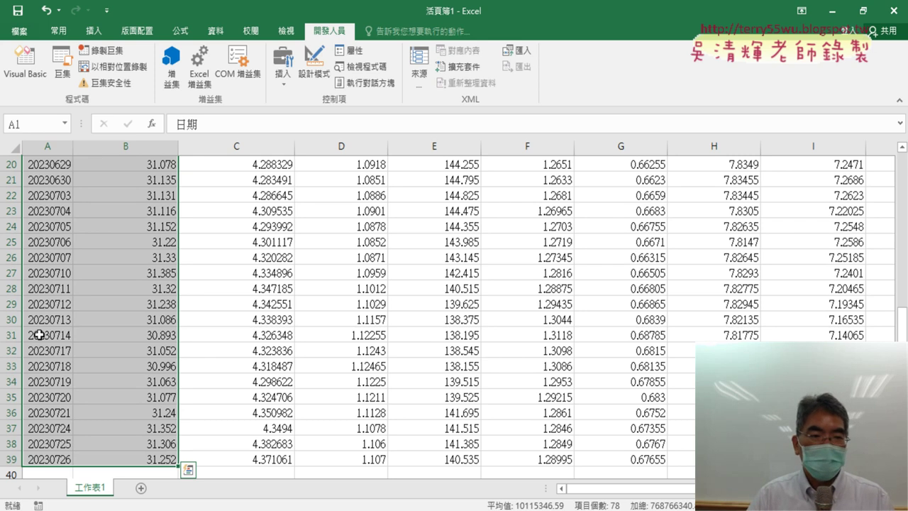
pyautogui.scroll(7, 135, 235)
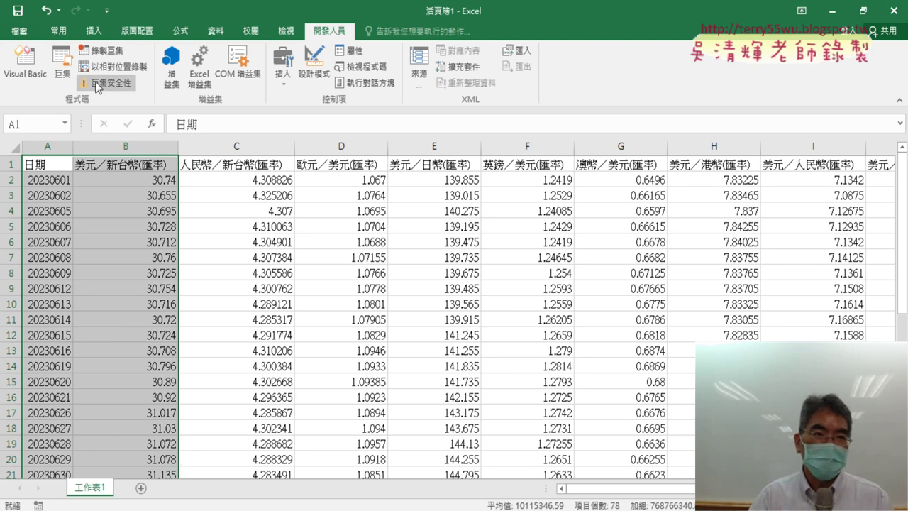
pyautogui.click(100, 34)
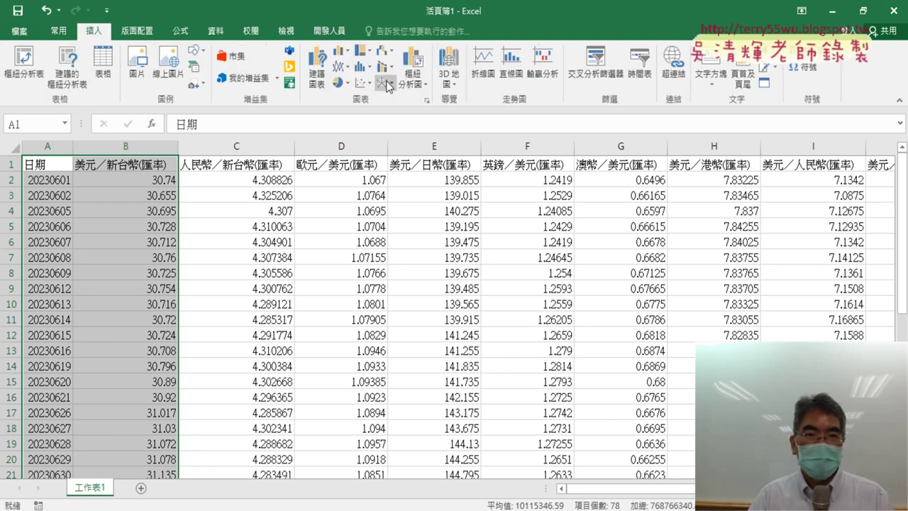
# - Insert a Line with Markers chart of the selection and move it over columns B–E
pyautogui.click(342, 66)
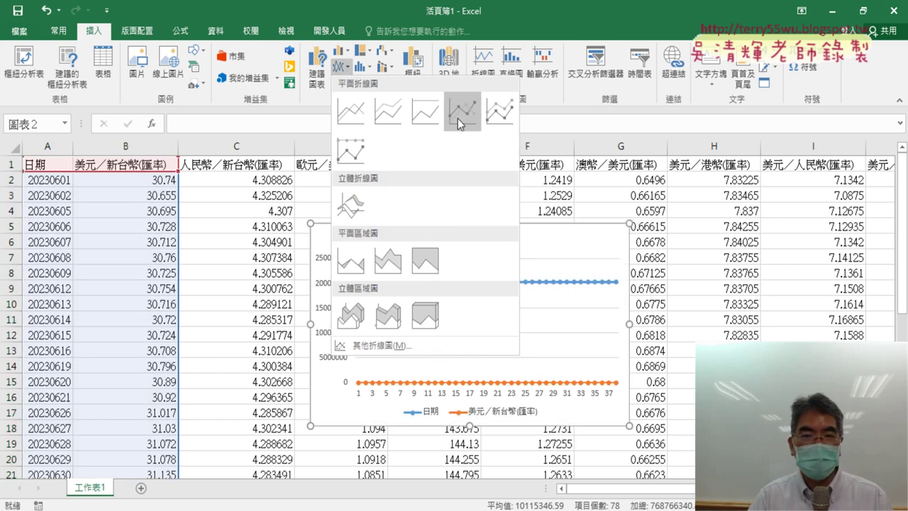
pyautogui.click(458, 119)
pyautogui.moveTo(374, 241); pyautogui.dragTo(240, 194)
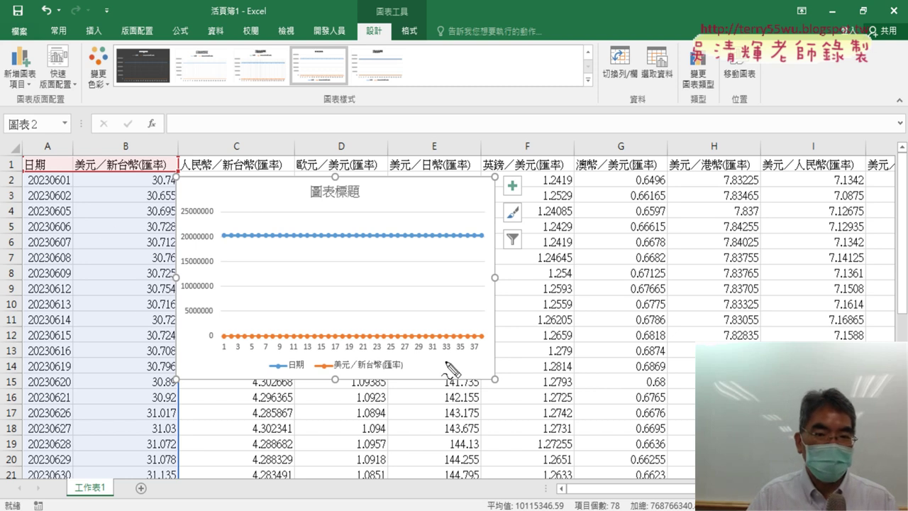
# - Mark up the flat orange series and the 日期 header, then clear the annotations
pyautogui.moveTo(474, 361)
pyautogui.mouseDown()
pyautogui.moveTo(495, 352)
pyautogui.moveTo(469, 365)
pyautogui.mouseUp()
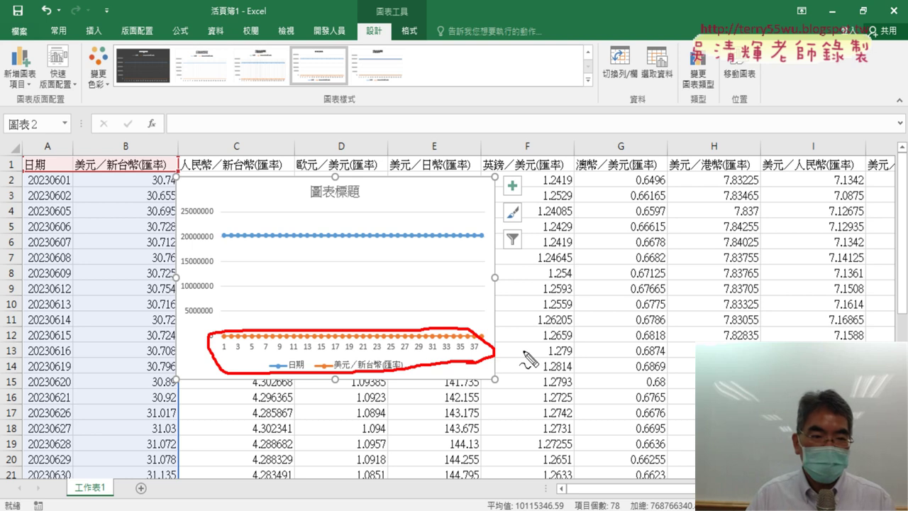
pyautogui.moveTo(50, 169)
pyautogui.mouseDown()
pyautogui.moveTo(23, 170)
pyautogui.moveTo(68, 189)
pyautogui.mouseUp()
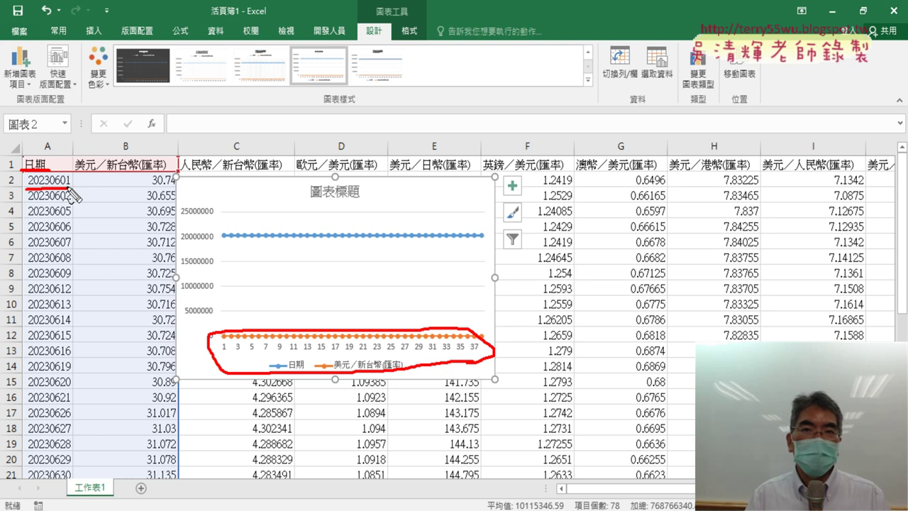
pyautogui.press('Escape')
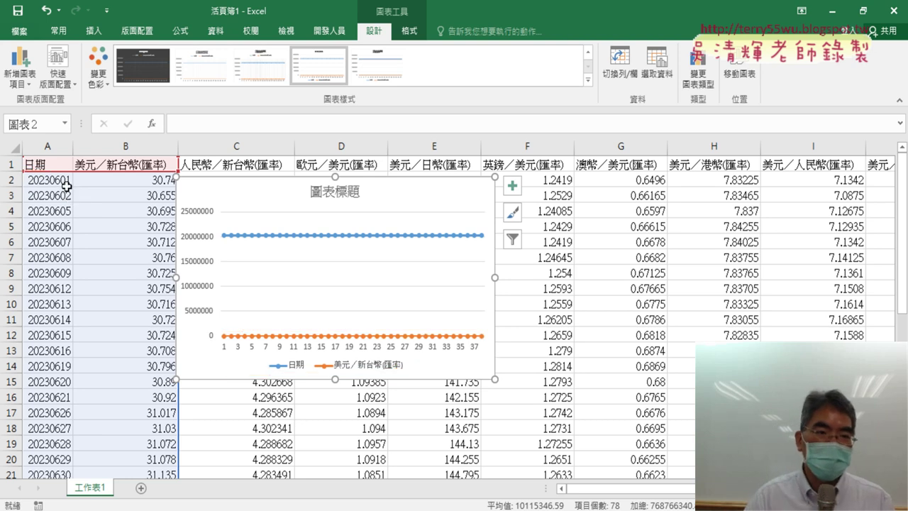
# - Delete the line chart from the sheet
pyautogui.click(64, 143)
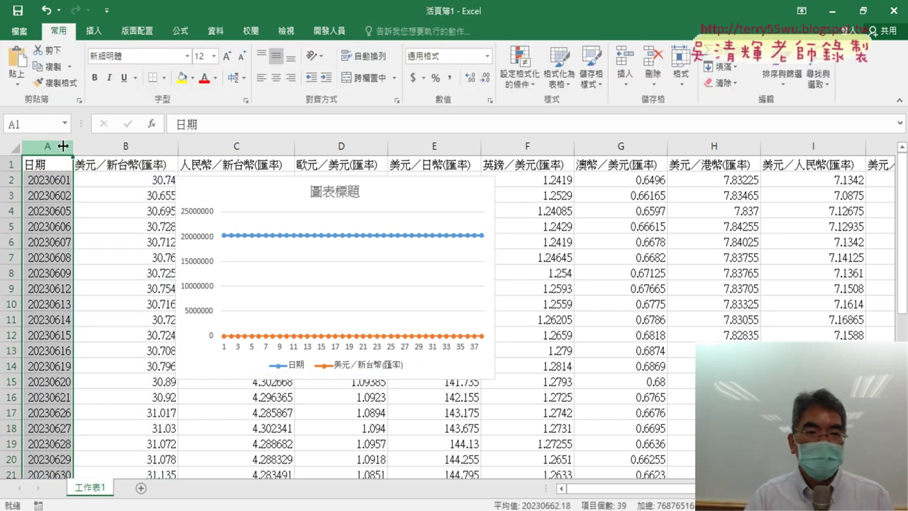
pyautogui.click(452, 189)
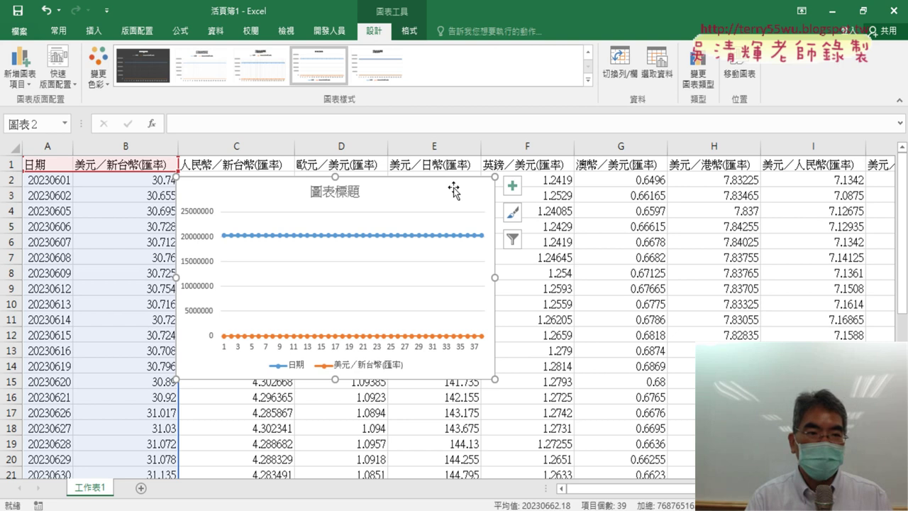
pyautogui.press('Delete')
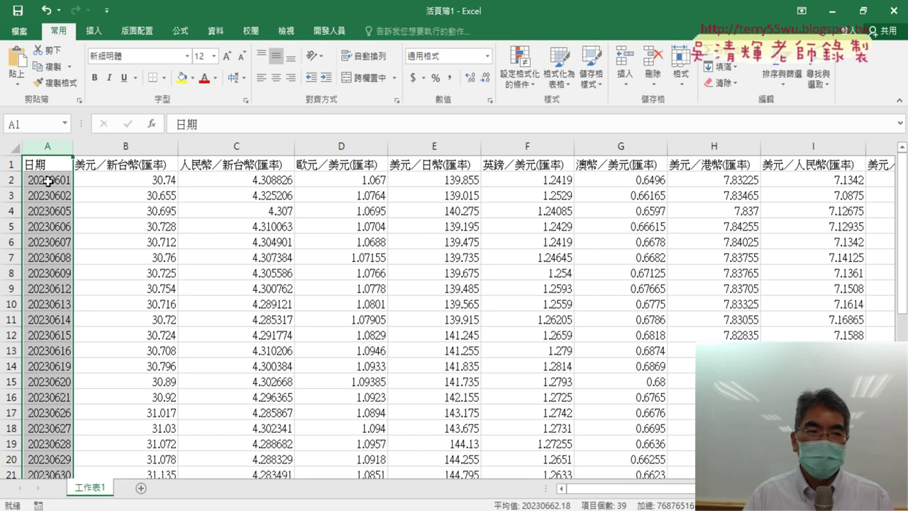
# - Insert a blank column B and open Insert Function for cell B2
pyautogui.click(47, 181)
pyautogui.click(125, 147)
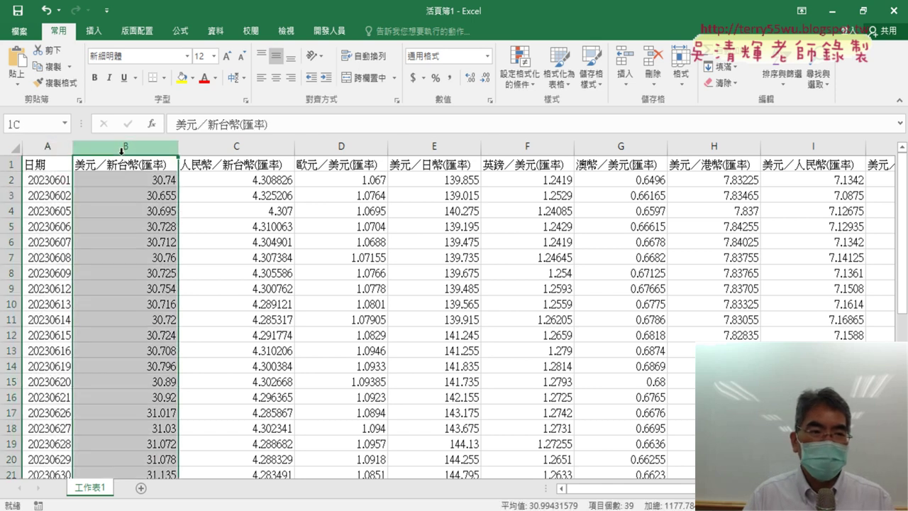
pyautogui.rightClick(123, 149)
pyautogui.click(167, 257)
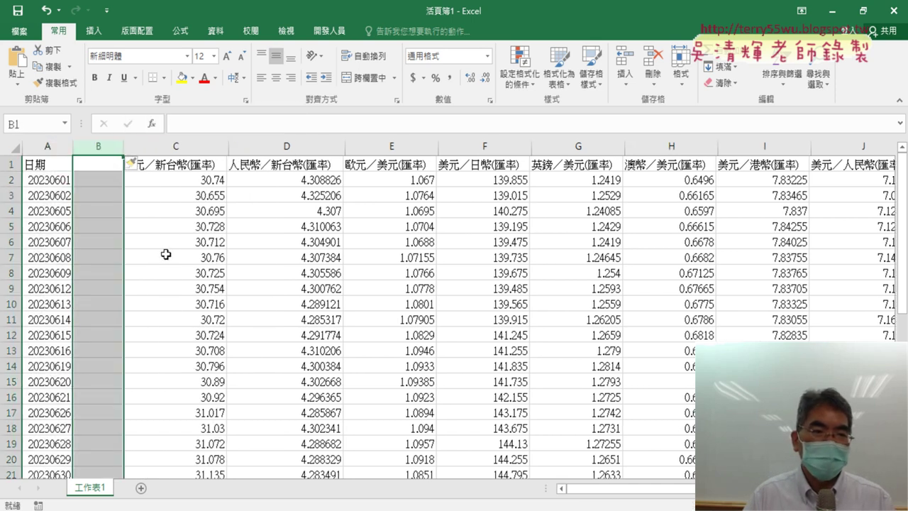
pyautogui.click(97, 182)
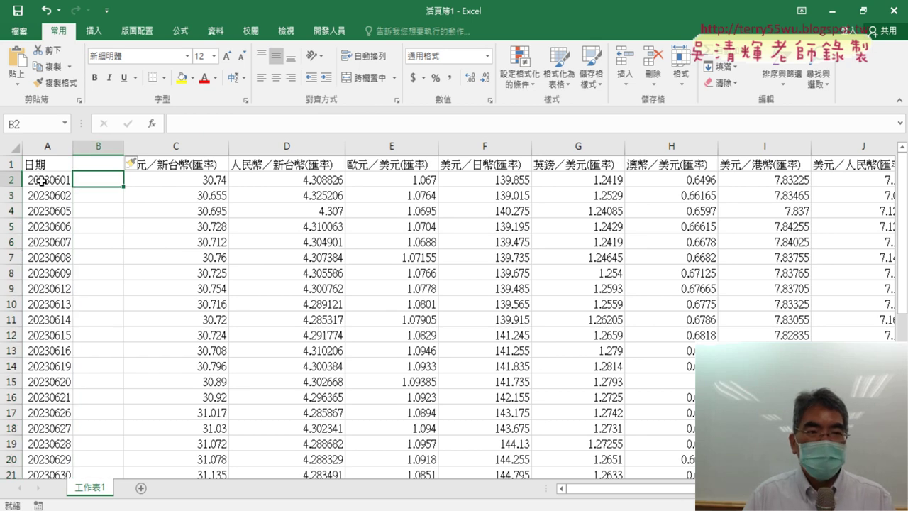
pyautogui.click(152, 124)
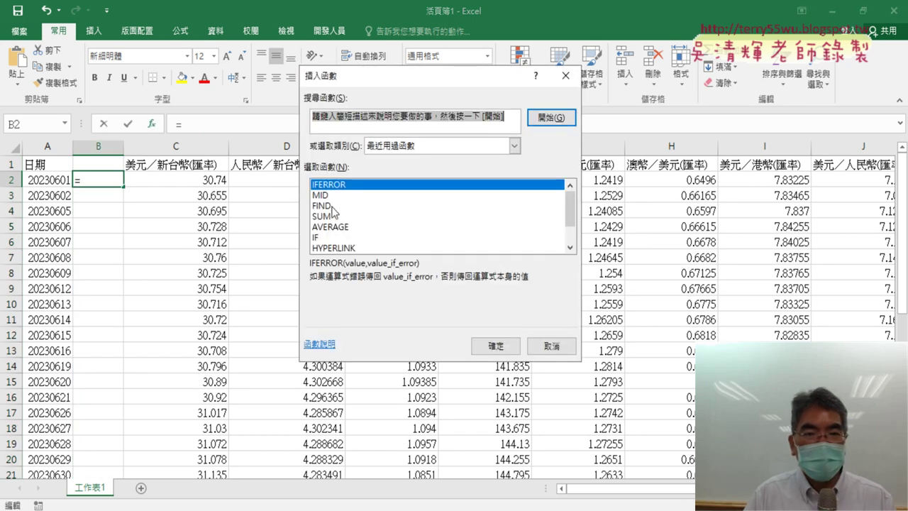
# - Pick DATE from the Date & Time functions for B2, then cancel its arguments dialog
pyautogui.click(514, 145)
pyautogui.click(412, 190)
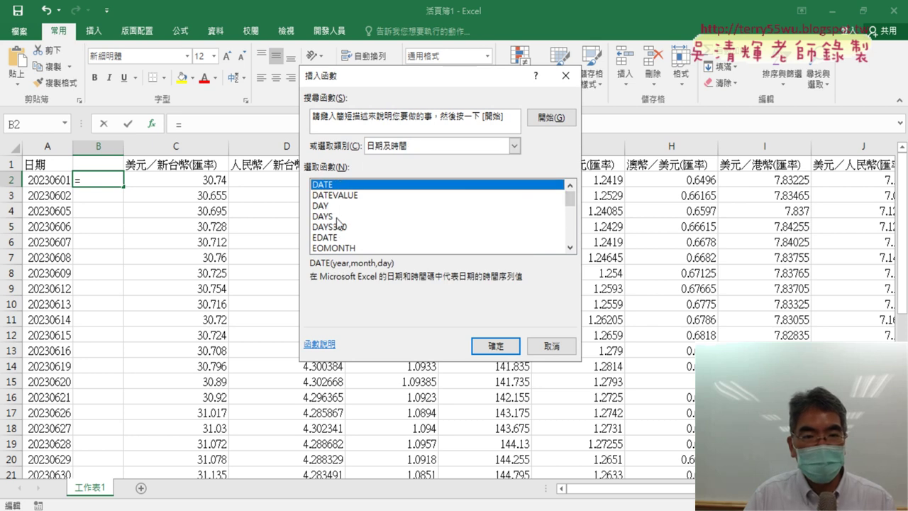
pyautogui.click(496, 345)
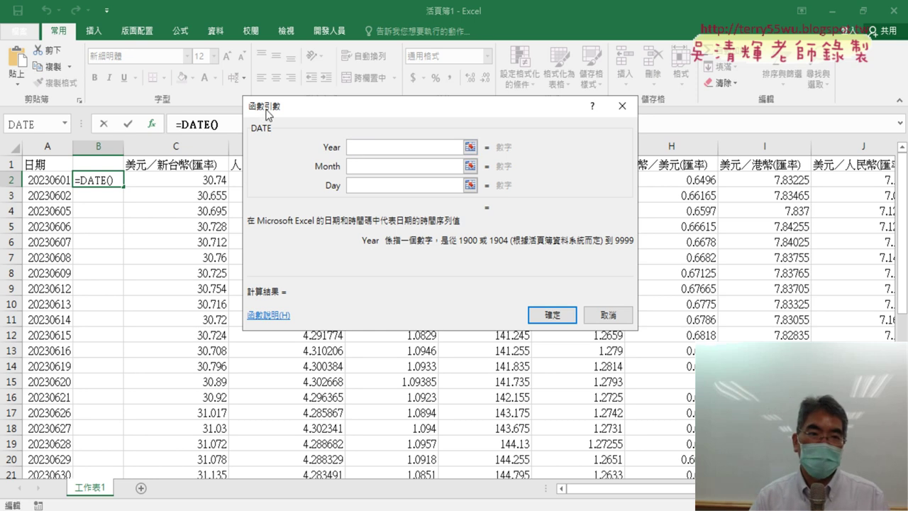
pyautogui.click(609, 314)
# - Delete the empty column B so the USD/TWD rates sit next to the dates
pyautogui.click(101, 140)
pyautogui.rightClick(101, 142)
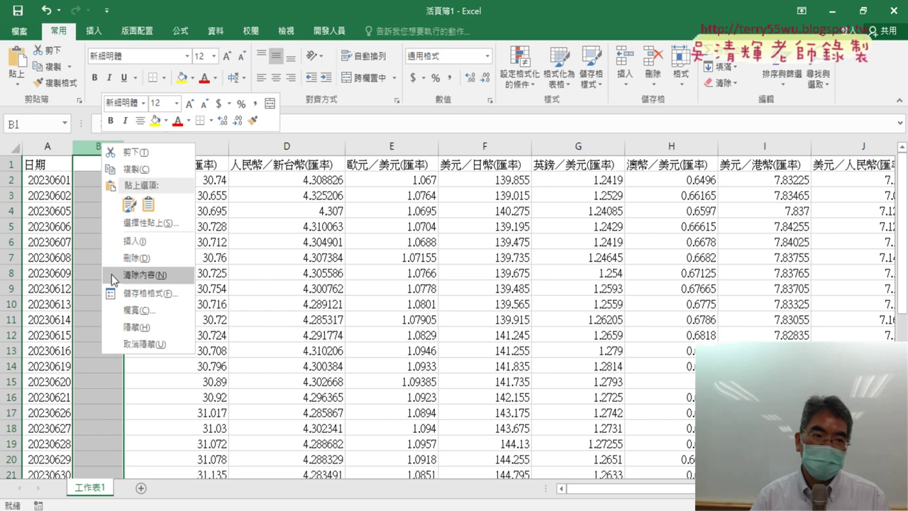
pyautogui.click(144, 259)
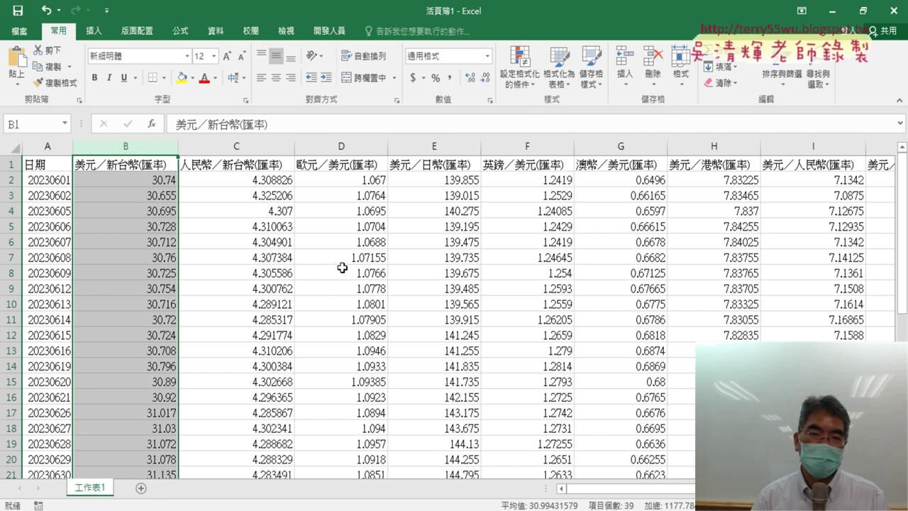
# - Open the Visual Basic editor and create Sub 修正日期 below the 匯率下載 macro
pyautogui.click(329, 30)
pyautogui.click(25, 68)
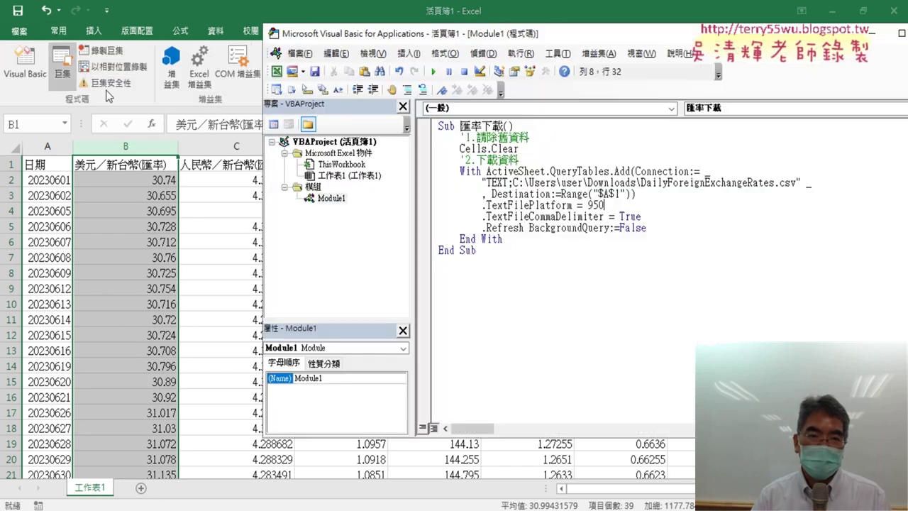
pyautogui.click(483, 274)
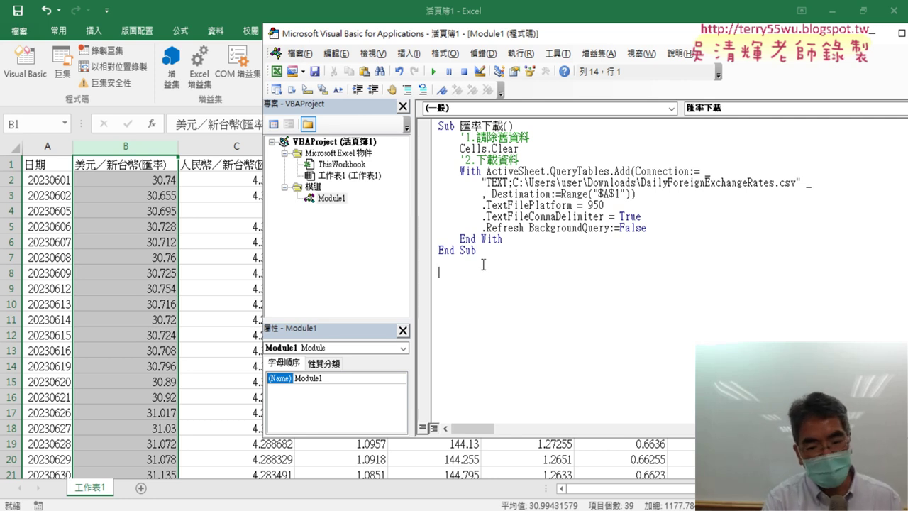
pyautogui.write('sub')
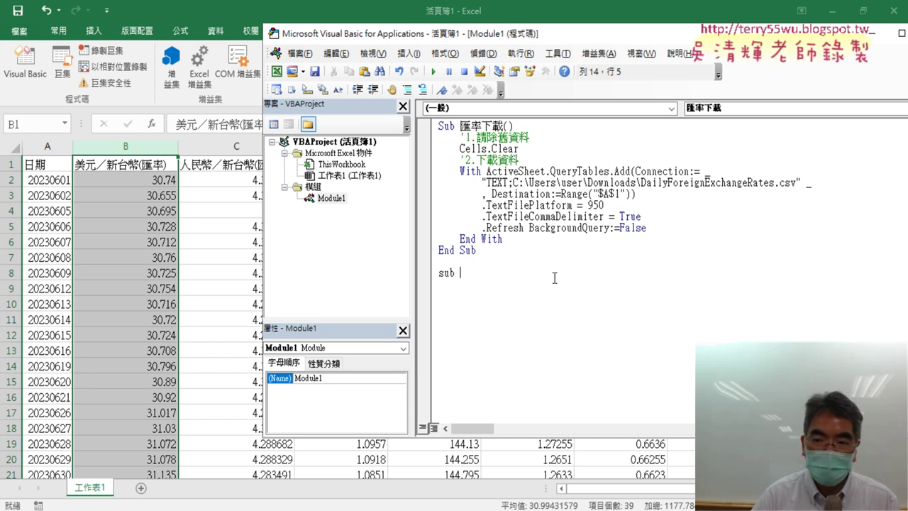
pyautogui.write('ㄩㄢ')
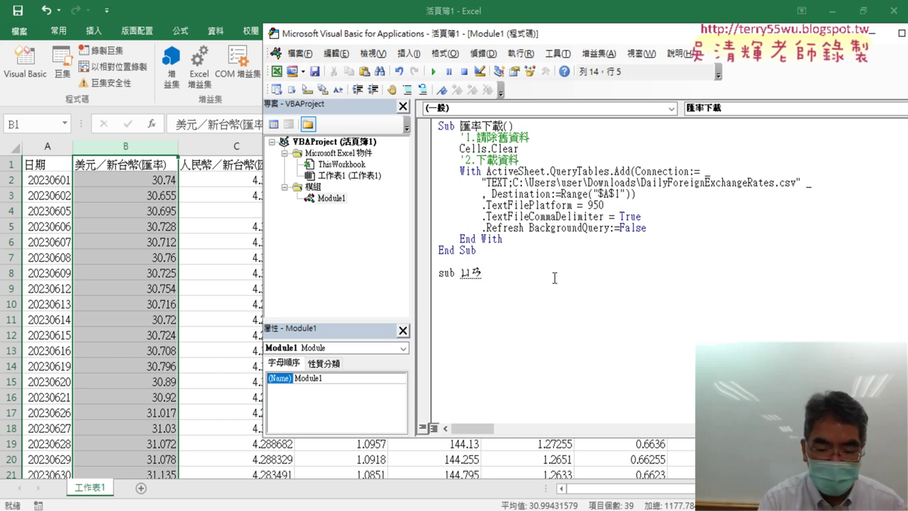
pyautogui.press('BackSpace')
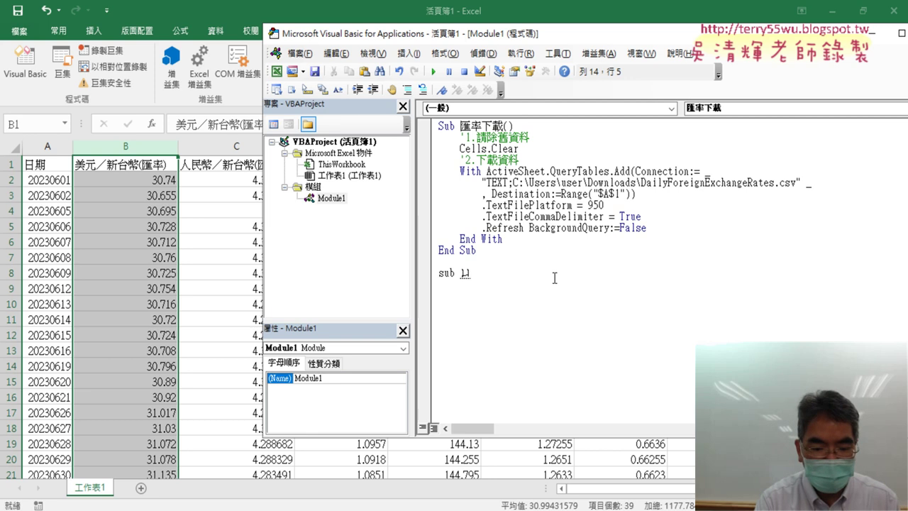
pyautogui.write('ㄒㄧㄡ ')
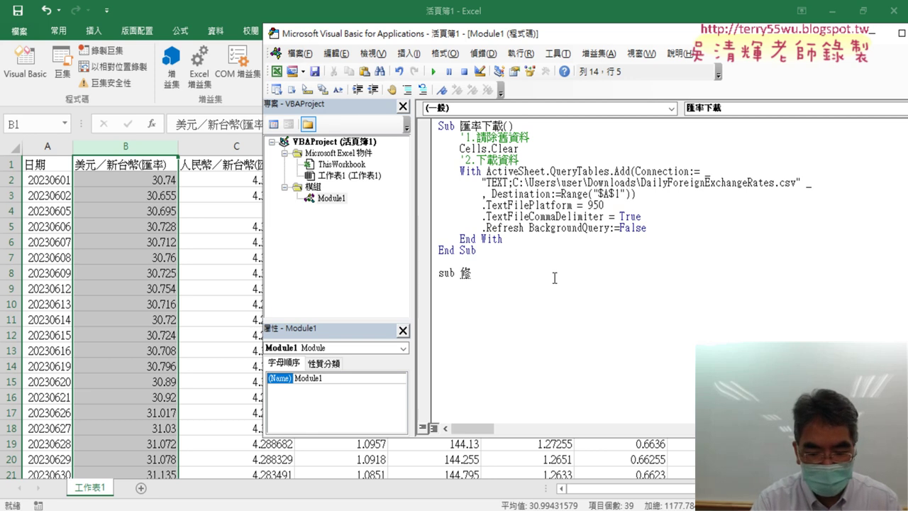
pyautogui.write('ㄓㄥˋ')
pyautogui.write('日')
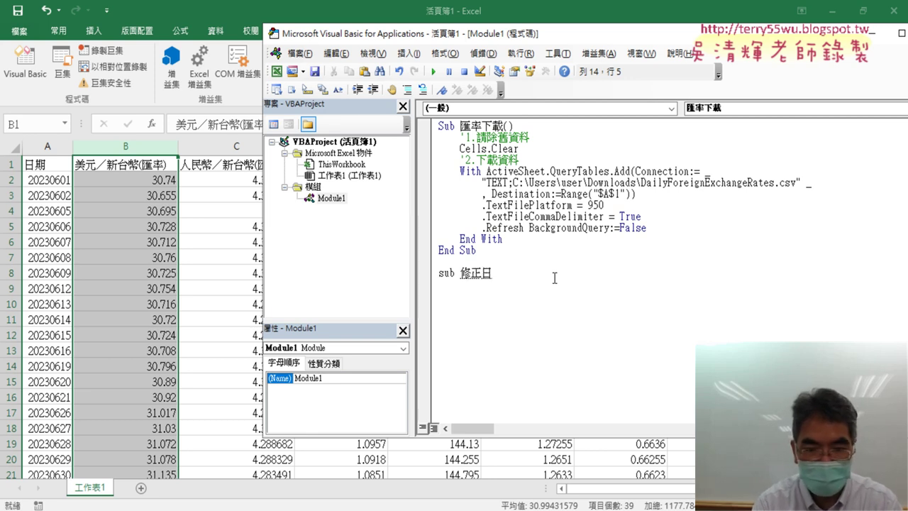
pyautogui.write('期')
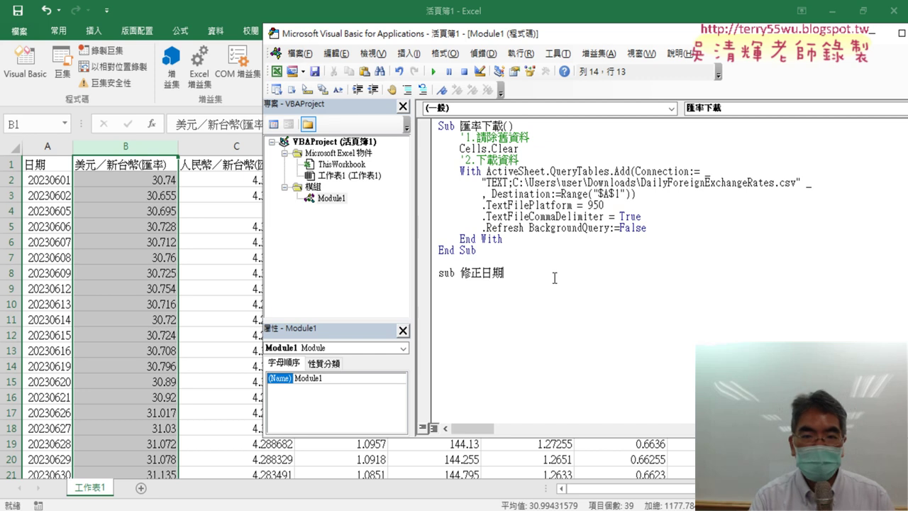
pyautogui.press('Return')
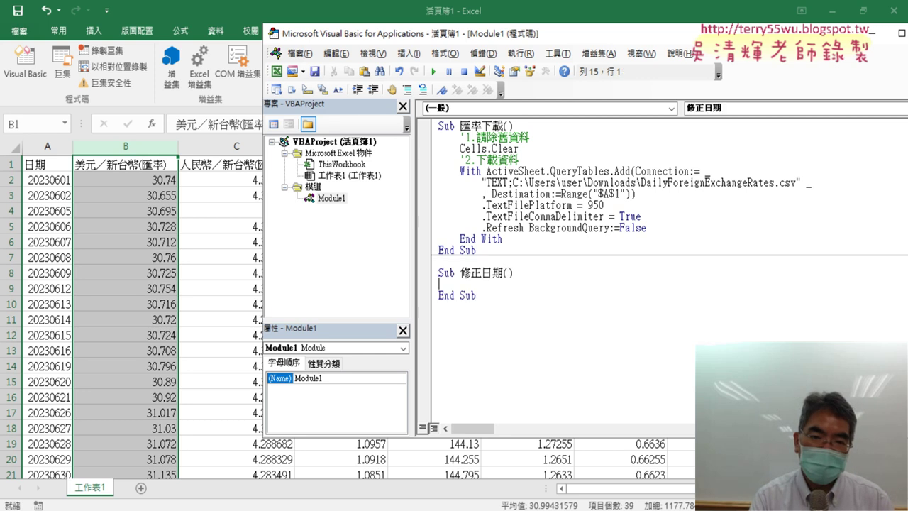
# - Add a blank line after End With and indent the first line of 修正日期
pyautogui.click(537, 242)
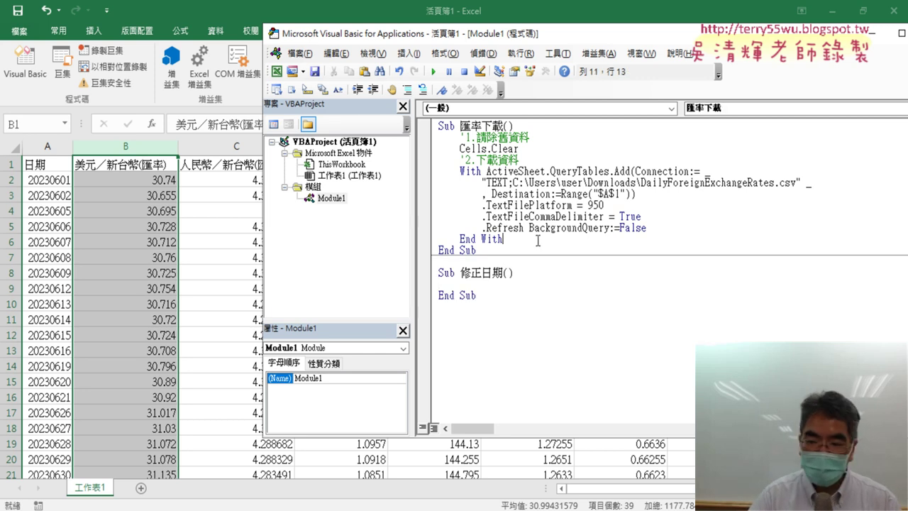
pyautogui.press('Return')
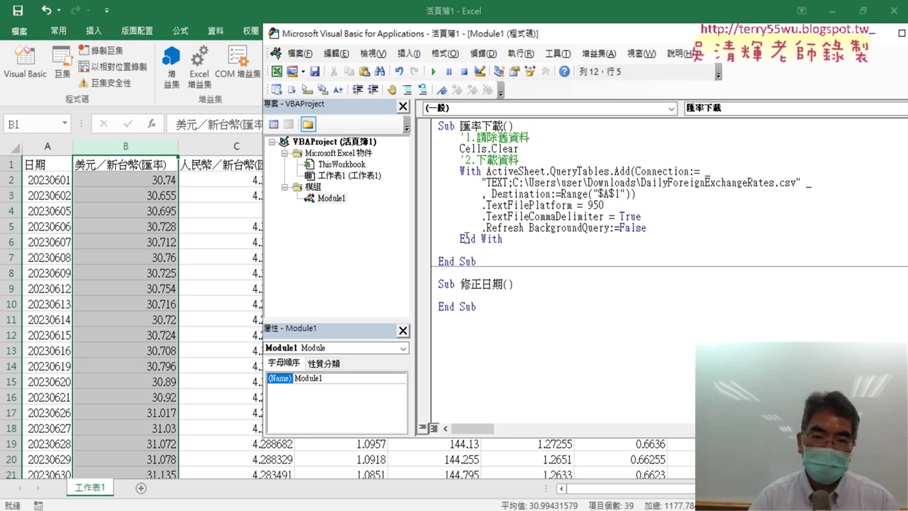
pyautogui.click(486, 295)
pyautogui.press('Tab')
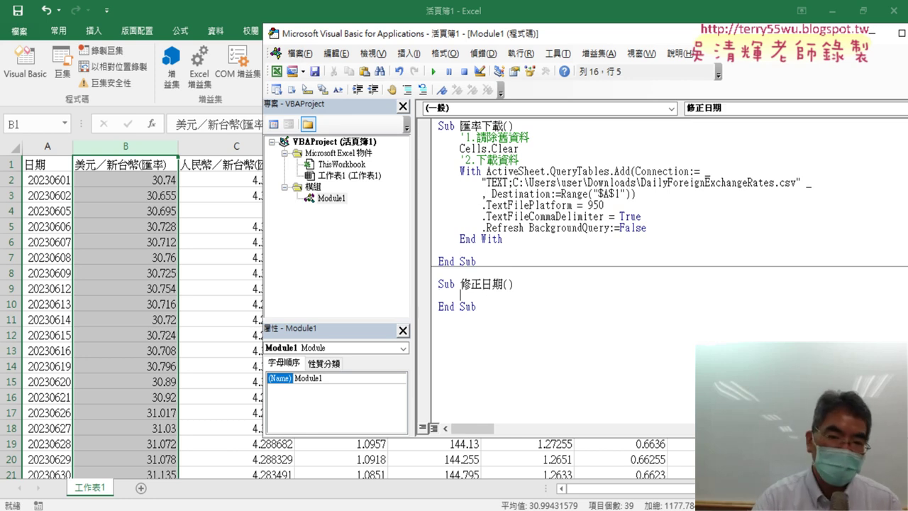
# - Write a For i = 2 To Range("A1").End(xlDown).Row … Next loop with an indented empty body
pyautogui.write('ㄈ')
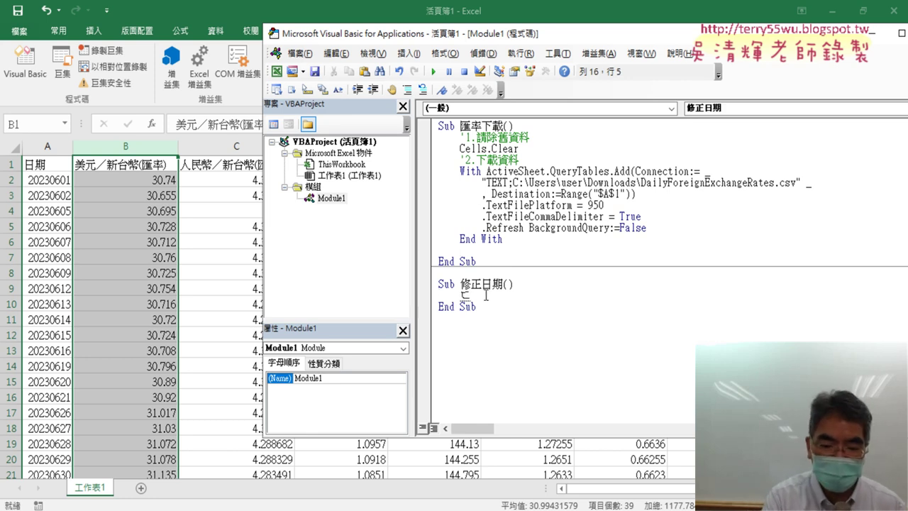
pyautogui.write('ㄜ')
pyautogui.press('Escape')
pyautogui.write('fo')
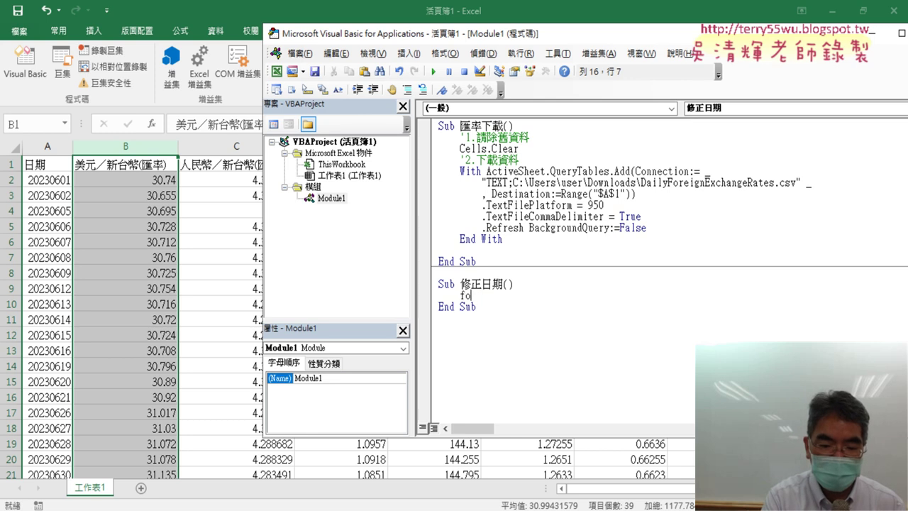
pyautogui.write('r i=2 to ra')
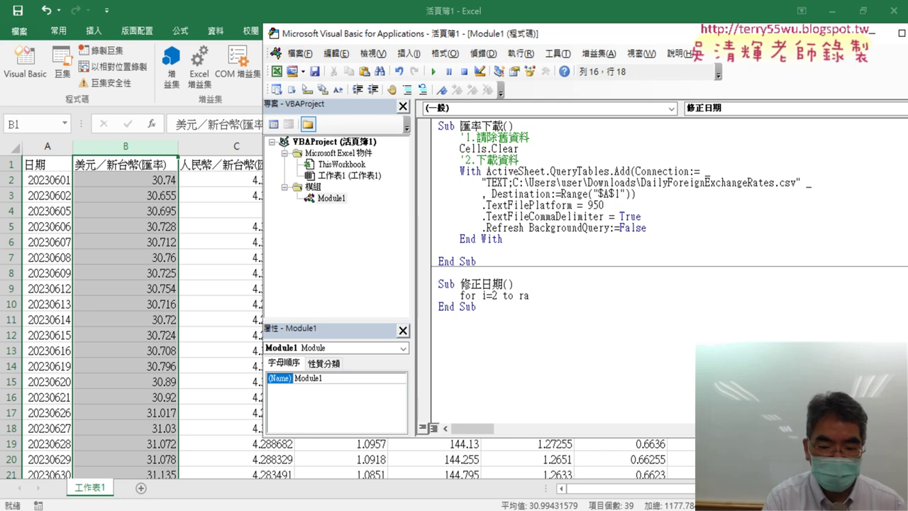
pyautogui.write('nge')
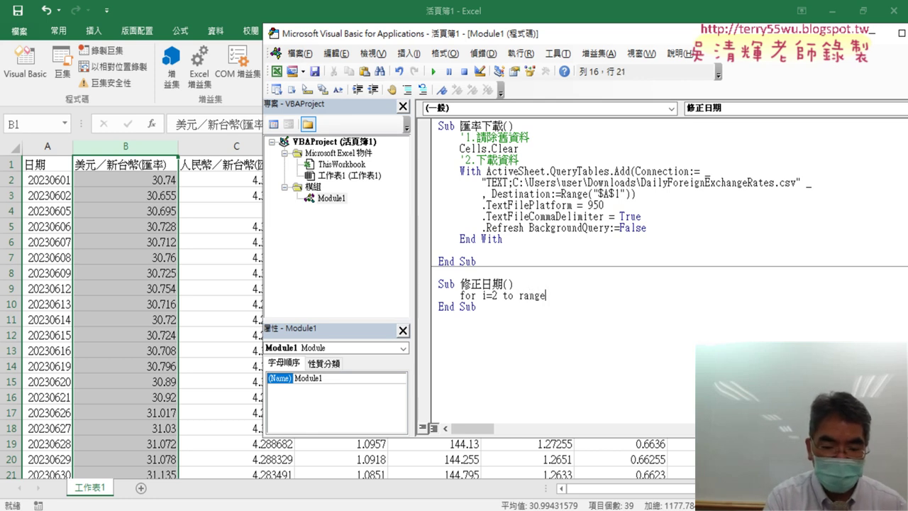
pyautogui.write('("A1')
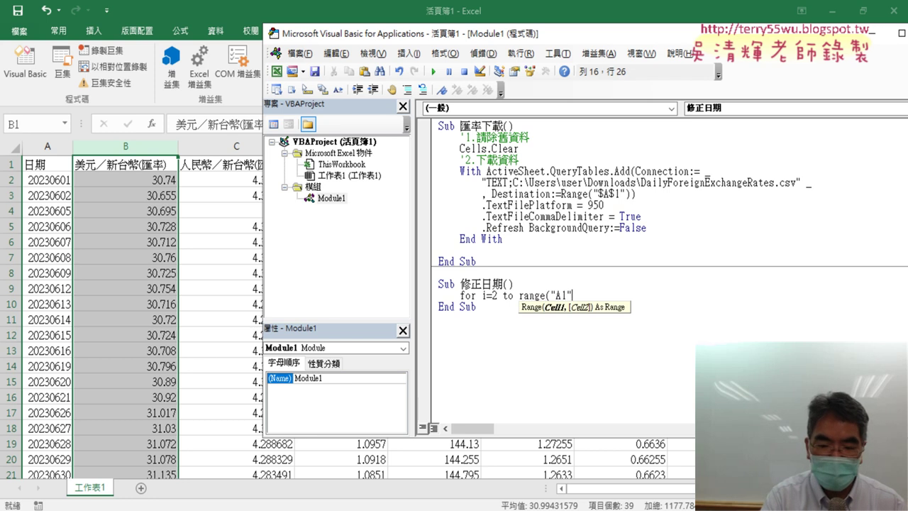
pyautogui.write(').E')
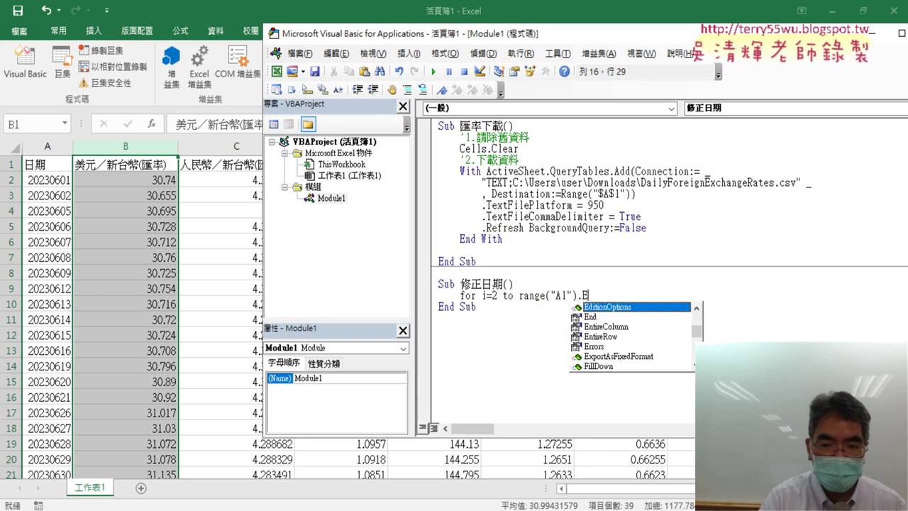
pyautogui.write('nd (xlDown')
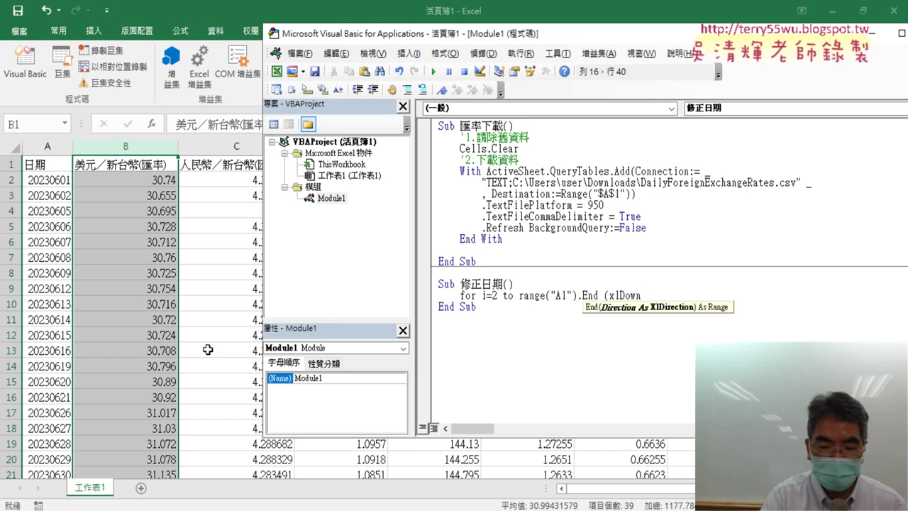
pyautogui.write(' ).')
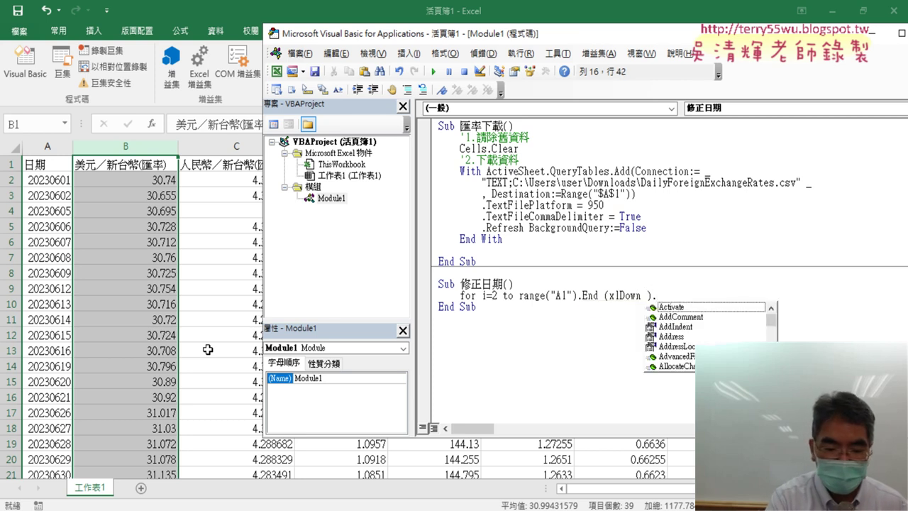
pyautogui.write('row')
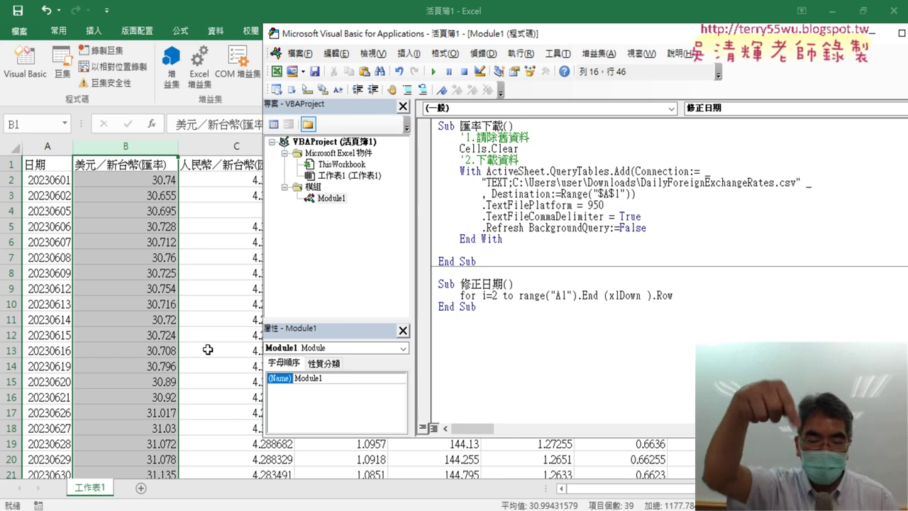
pyautogui.press('Return')
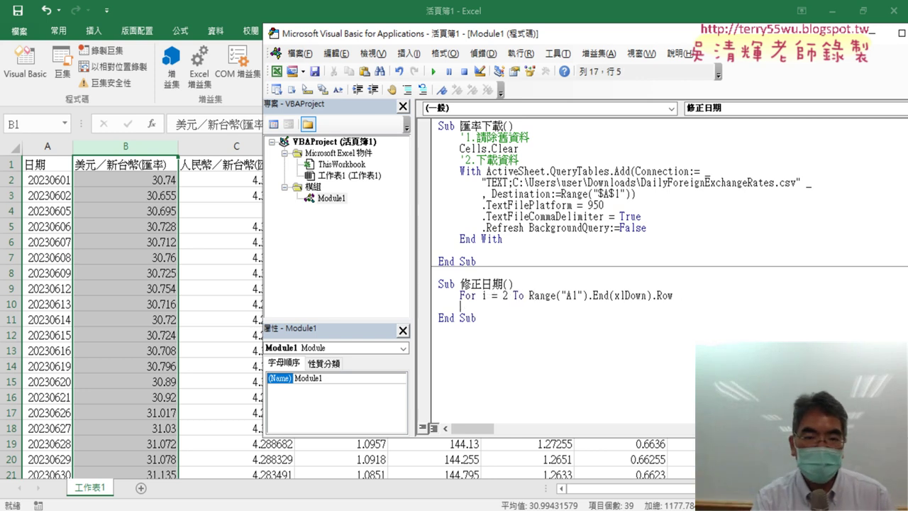
pyautogui.press('Return')
pyautogui.write('nex')
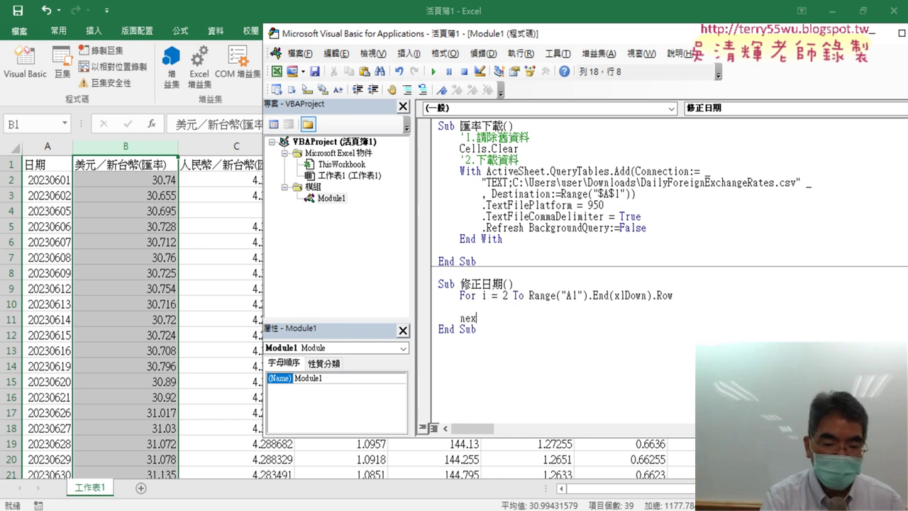
pyautogui.write('t')
pyautogui.click(460, 306)
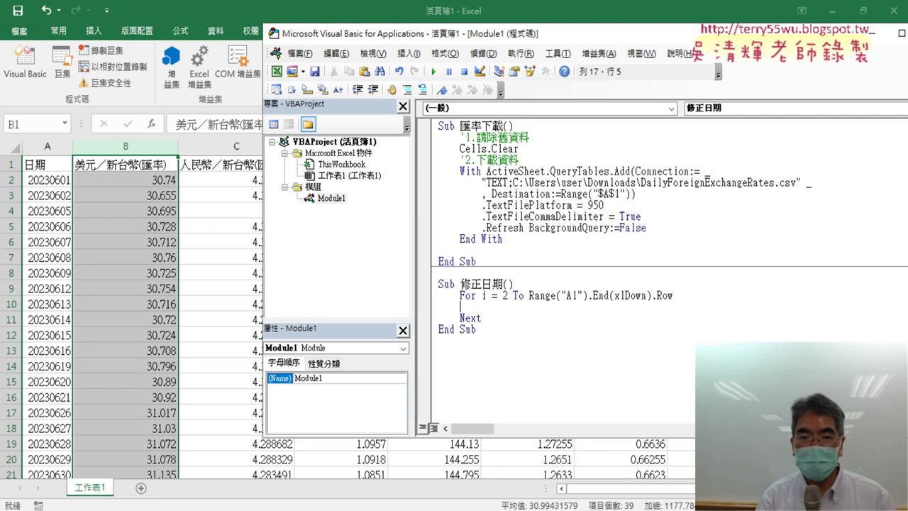
pyautogui.press('Tab')
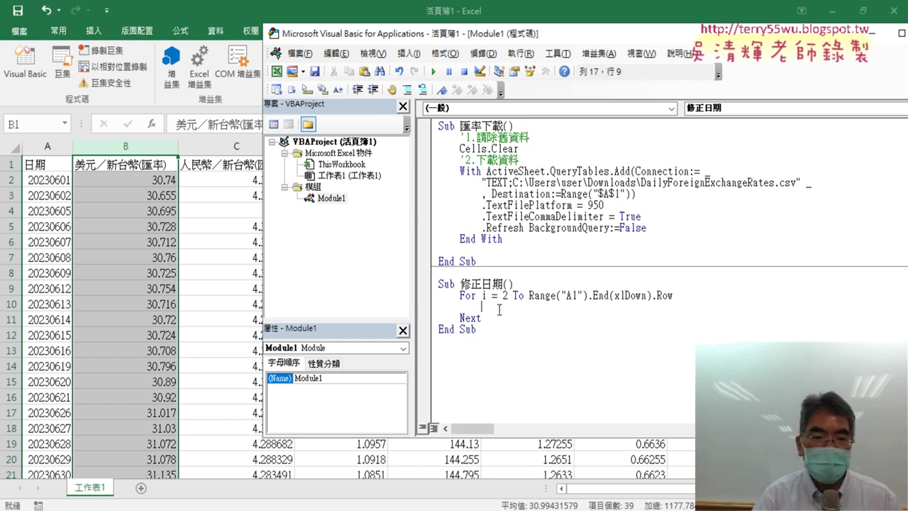
# - Begin the line Cells(i,"A") = Left(Cells(i,"A"),4) & "/" & for the year part
pyautogui.write('ce')
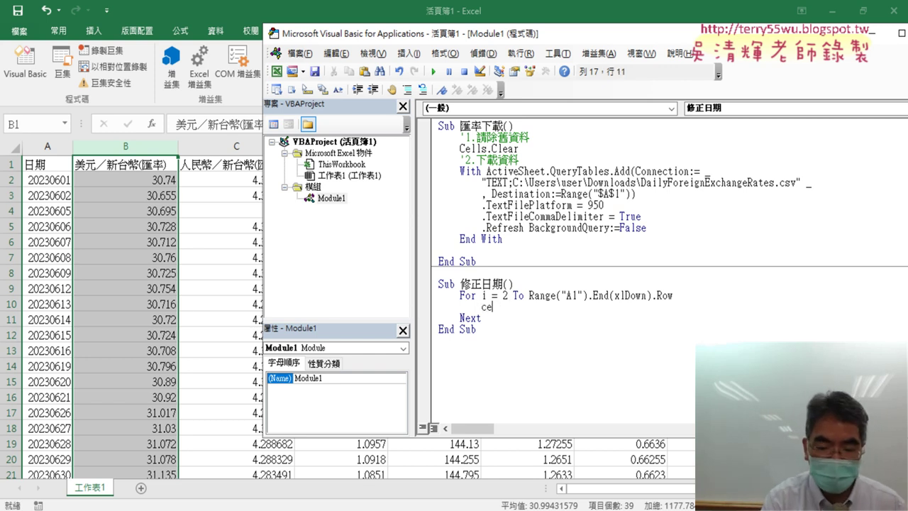
pyautogui.write('lls')
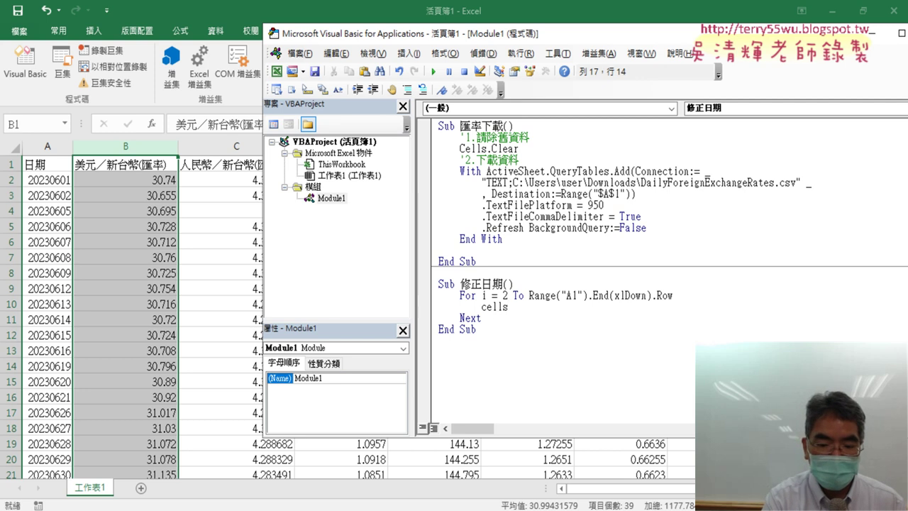
pyautogui.write('(i,')
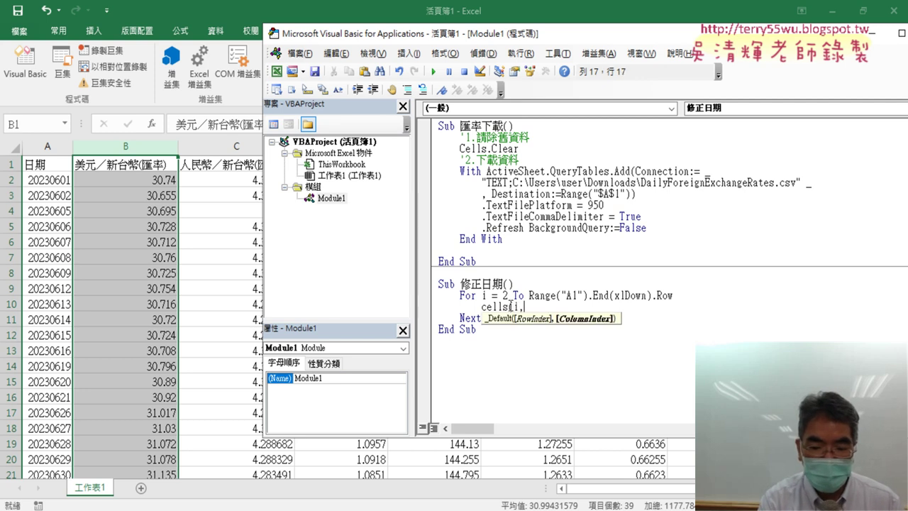
pyautogui.write('"A')
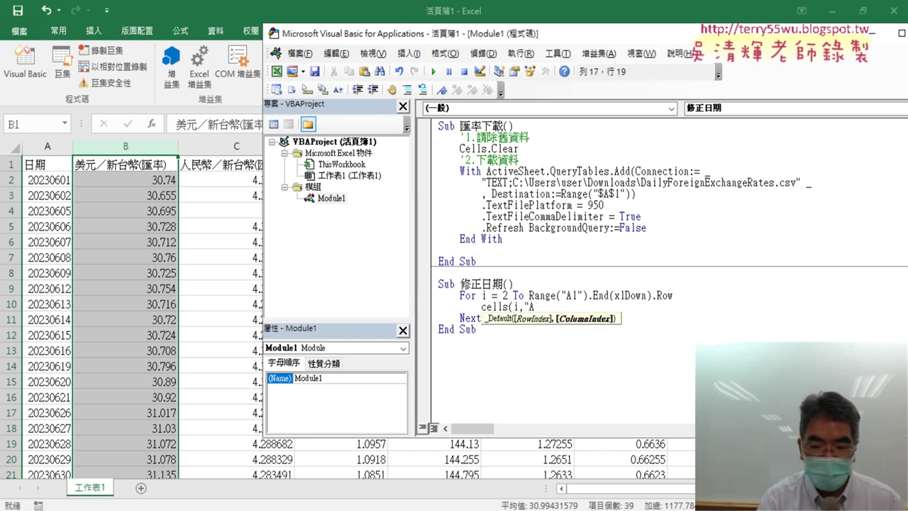
pyautogui.write('")')
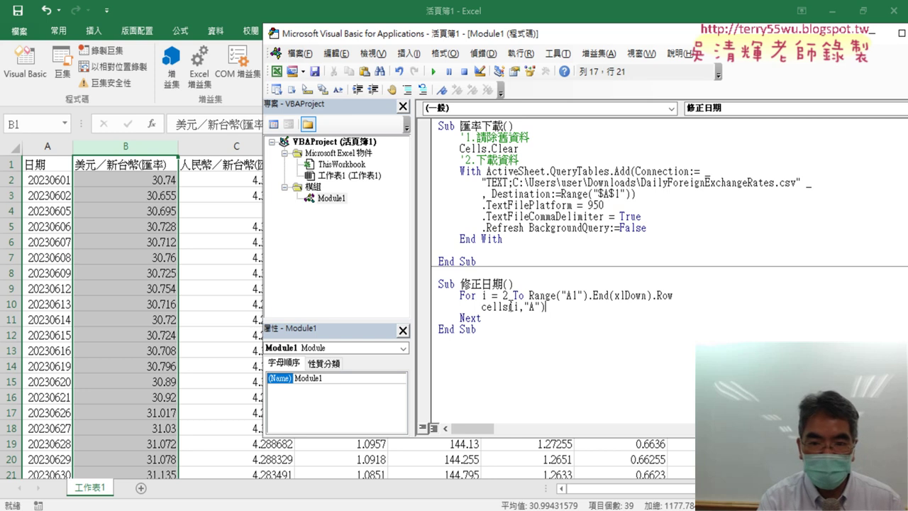
pyautogui.write('=')
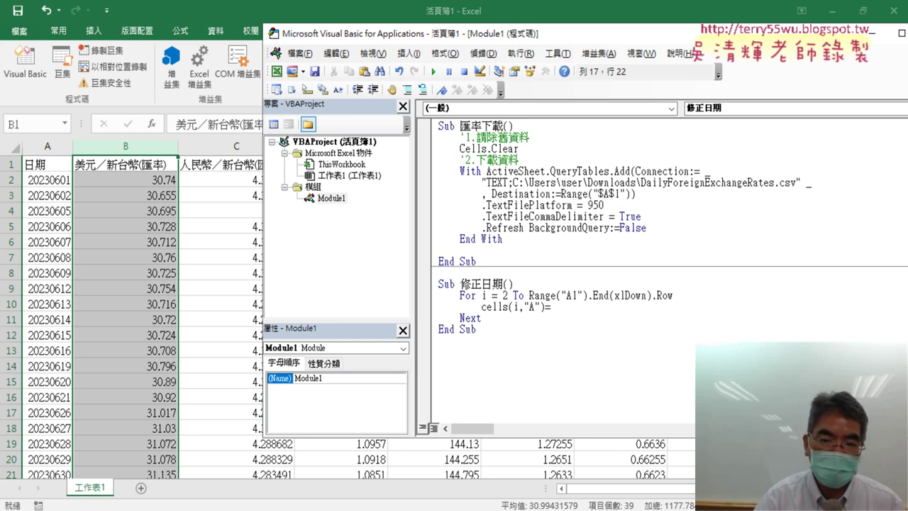
pyautogui.moveTo(480, 307); pyautogui.dragTo(576, 313)
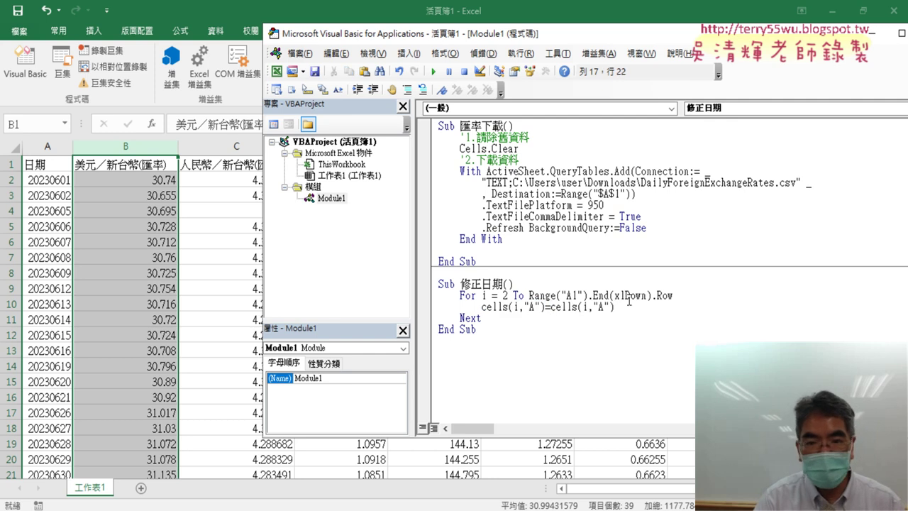
pyautogui.write('lef')
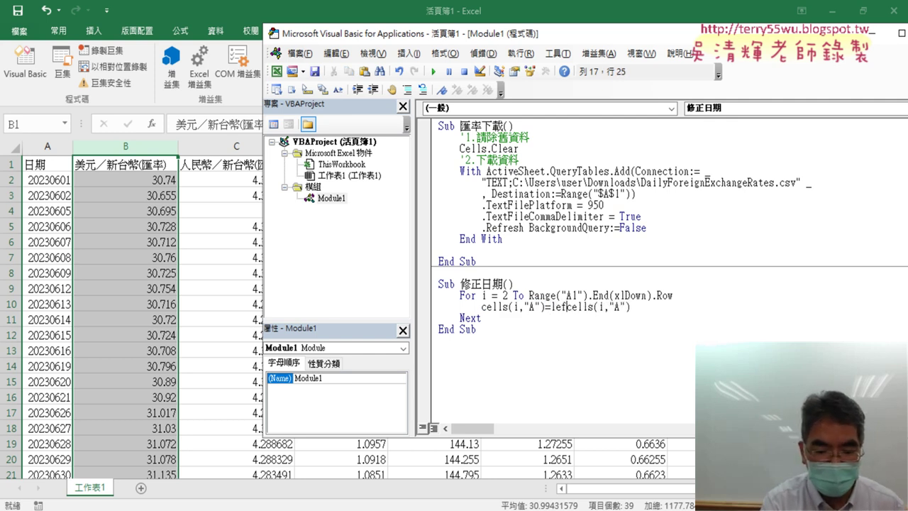
pyautogui.write('t(')
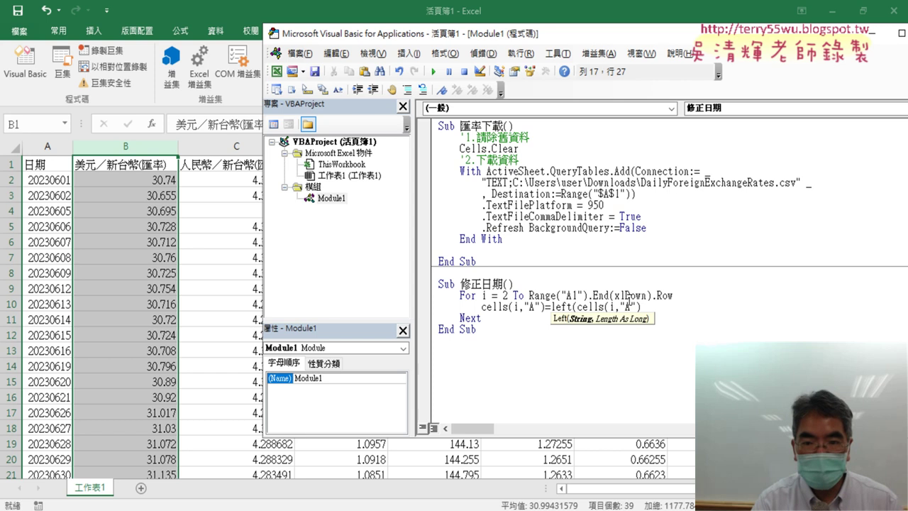
pyautogui.press('End')
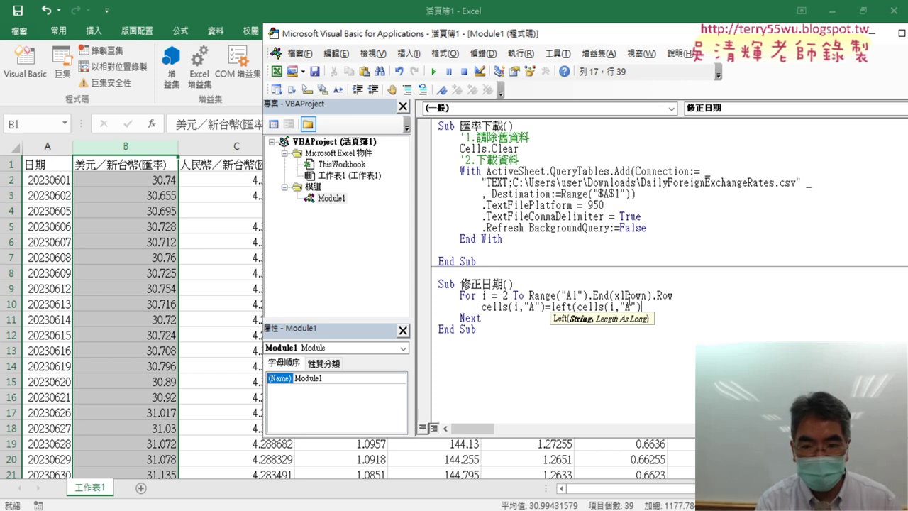
pyautogui.write(',4')
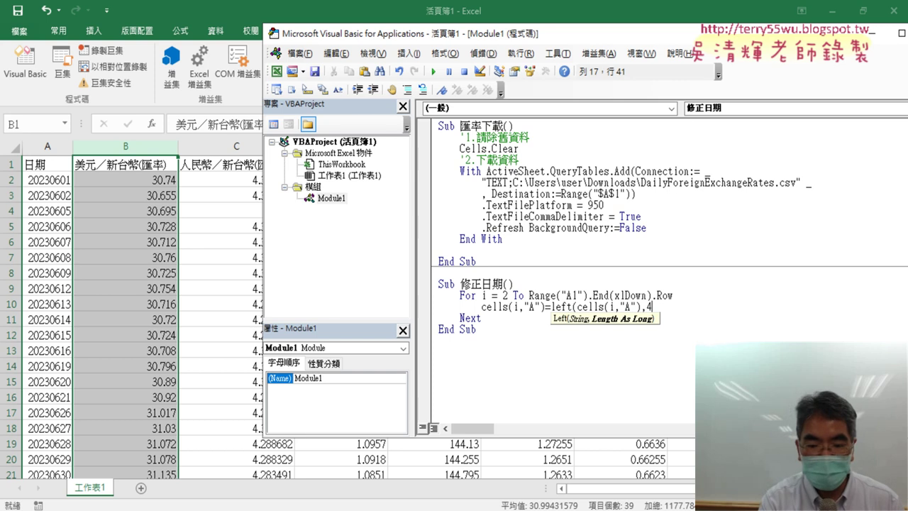
pyautogui.write(')& "/')
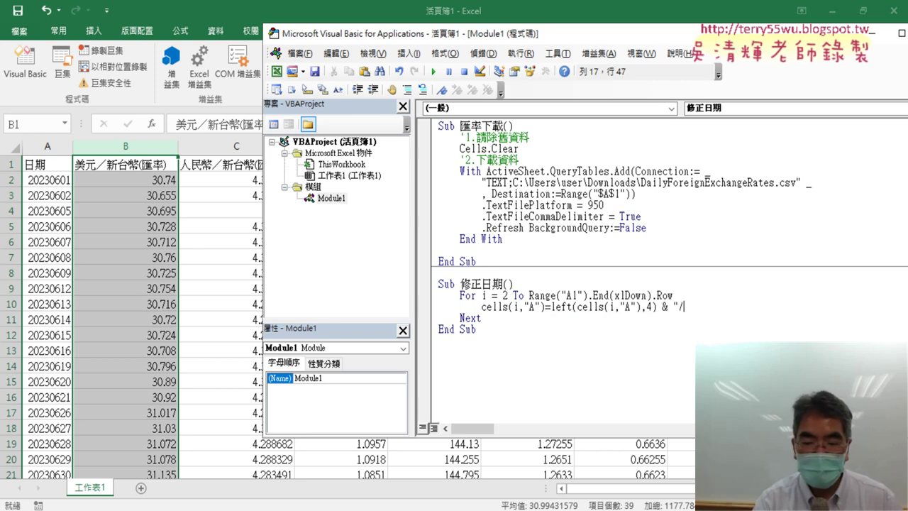
pyautogui.write('"')
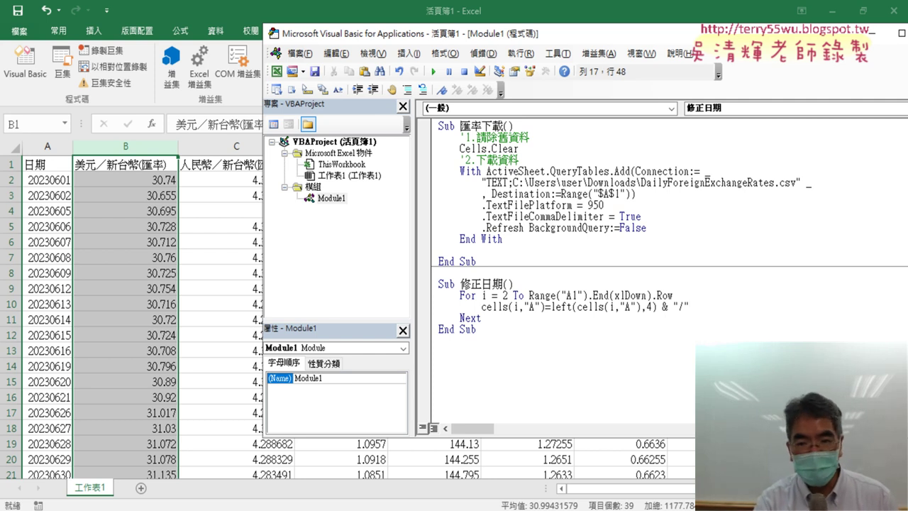
pyautogui.write(' &')
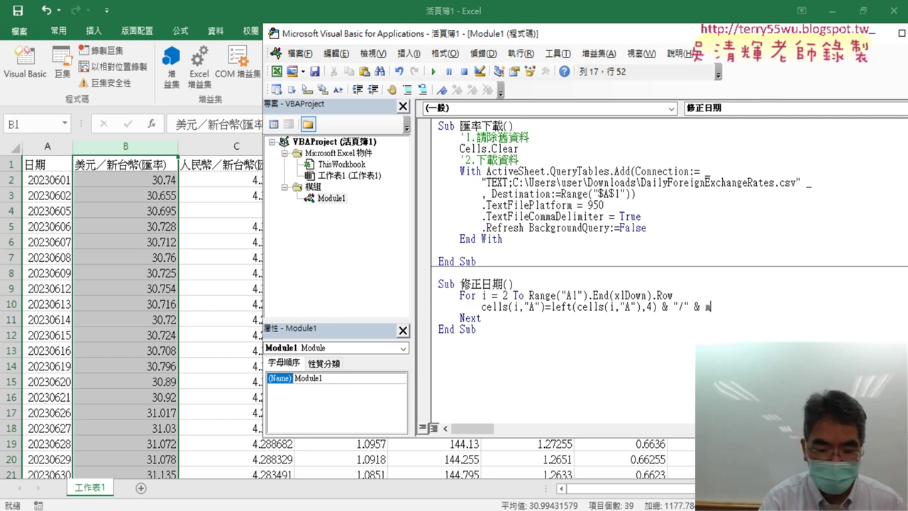
# - Append Mid(Cells(i,"A"),5,2) & "/" & for the month part
pyautogui.write('mid(')
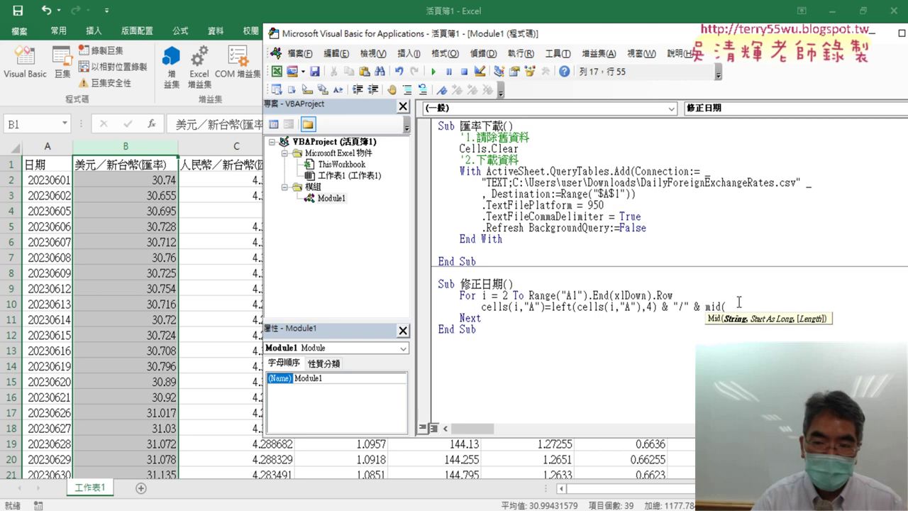
pyautogui.moveTo(576, 310); pyautogui.dragTo(730, 314)
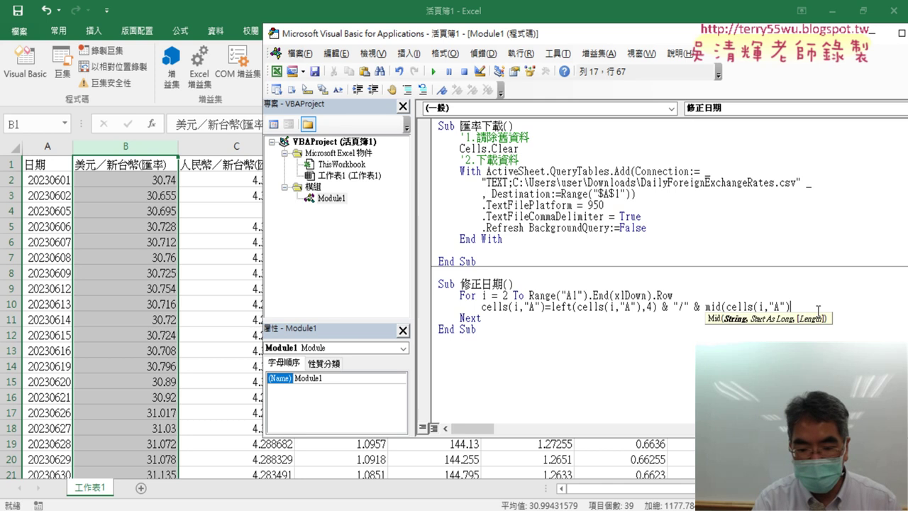
pyautogui.write(',')
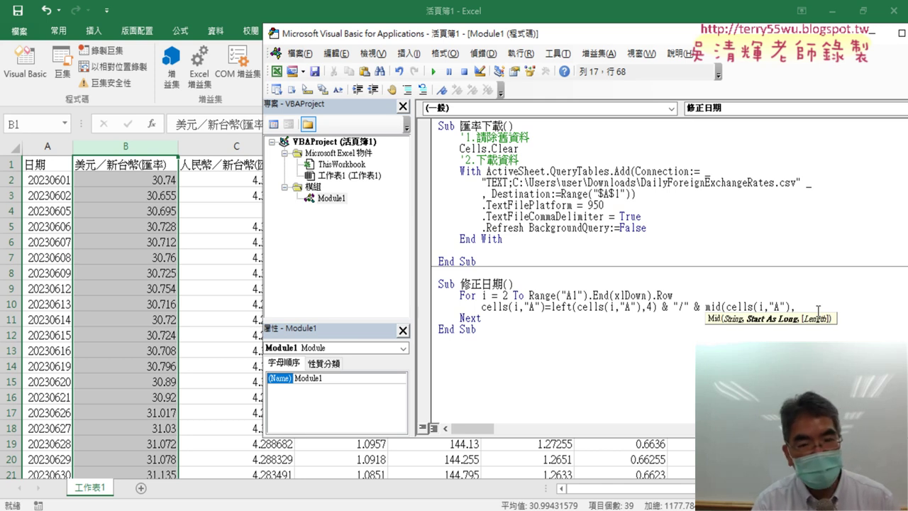
pyautogui.write('5')
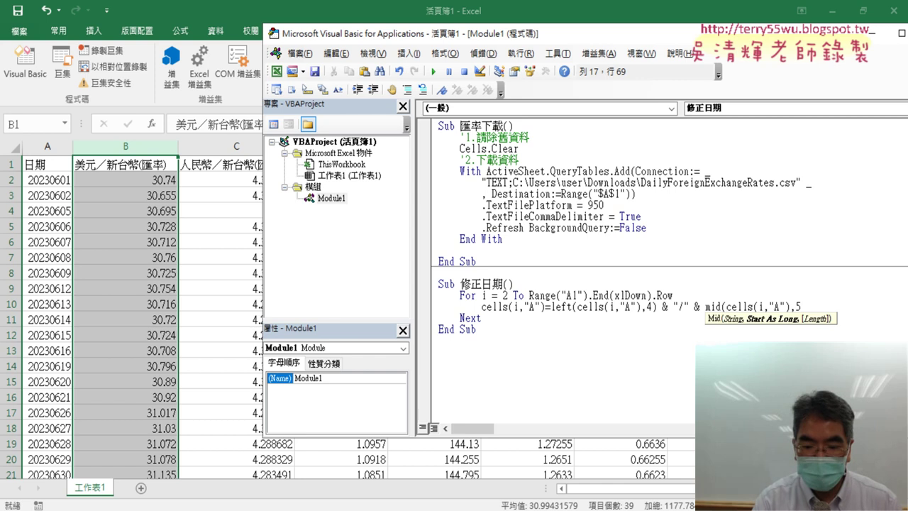
pyautogui.write(',2')
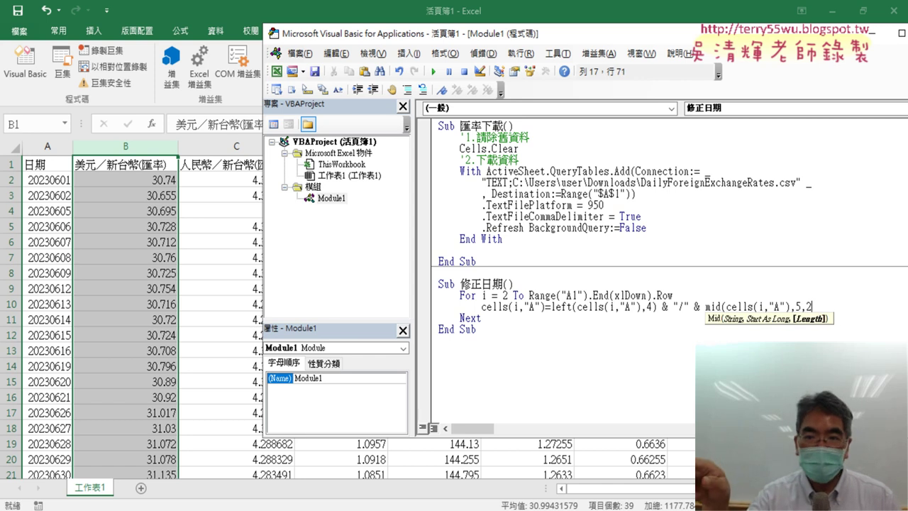
pyautogui.write(') &')
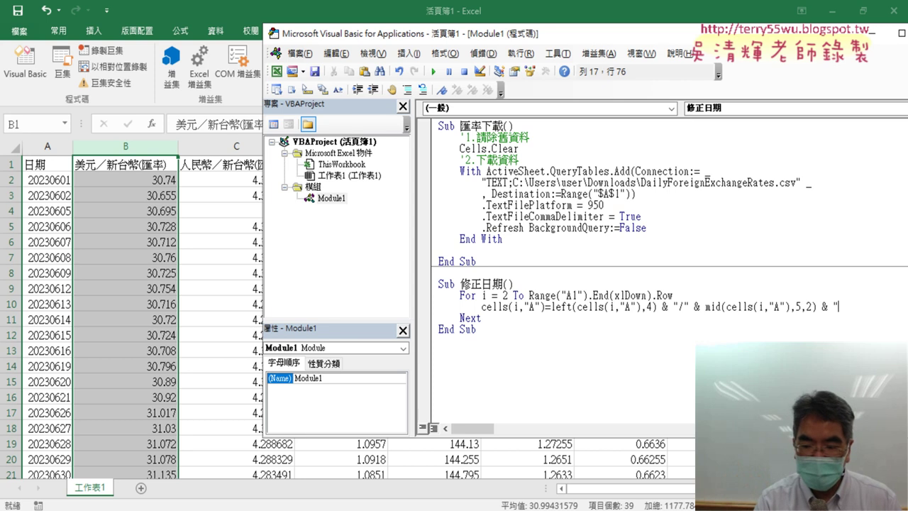
pyautogui.write('/"')
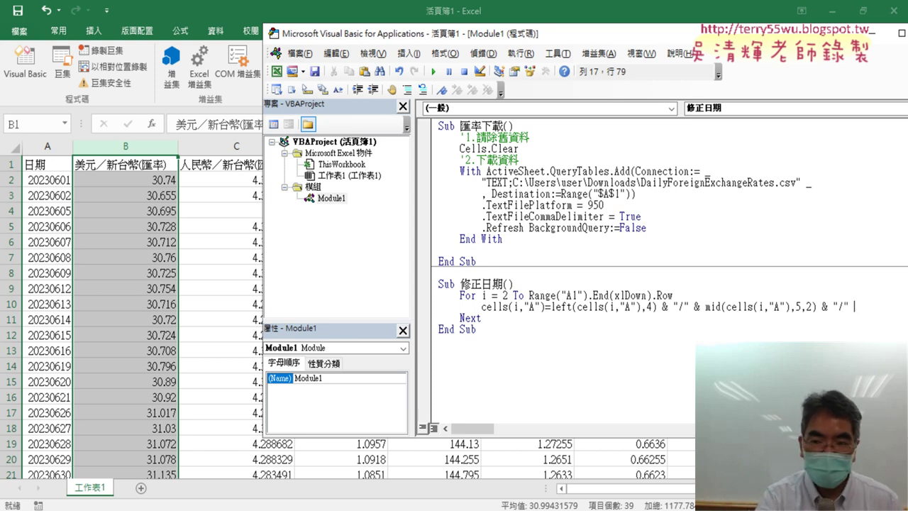
pyautogui.write(' & right')
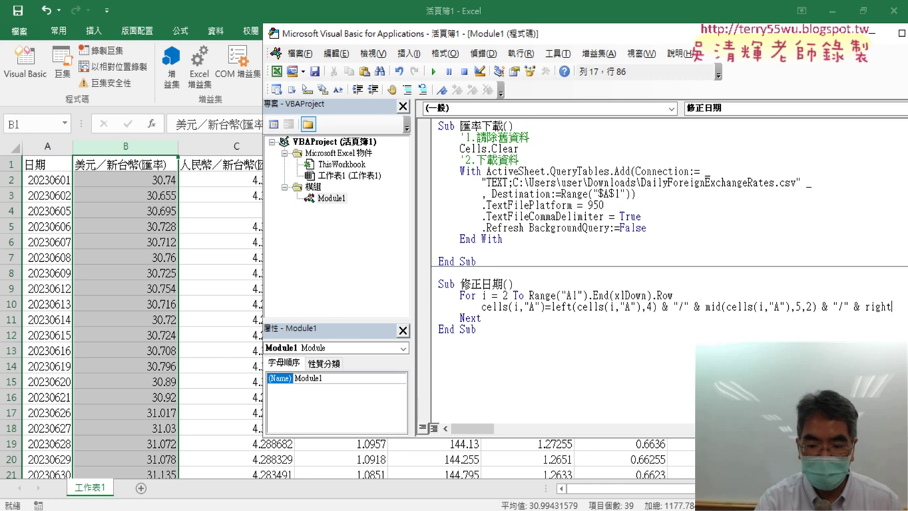
# - Finish the line with Right(Cells(i,"A"),2) for the day part
pyautogui.write('(')
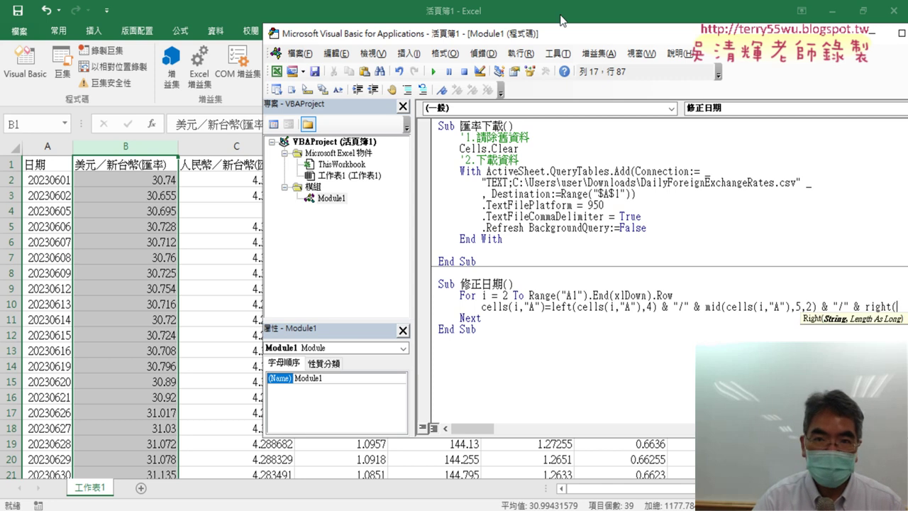
pyautogui.moveTo(552, 37); pyautogui.dragTo(368, 40)
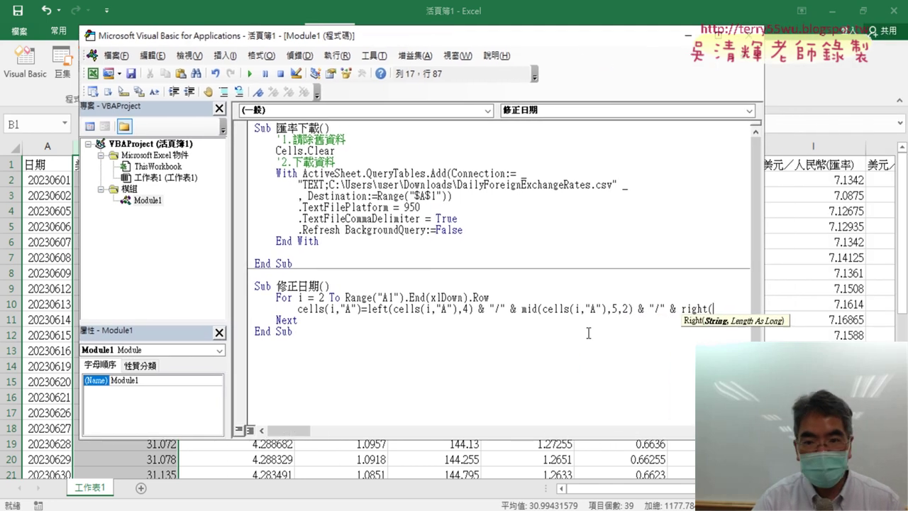
pyautogui.doubleClick(557, 309)
pyautogui.hotkey('shift', 'Right')
pyautogui.hotkey('shift', 'Right')
pyautogui.hotkey('shift', 'Right')
pyautogui.hotkey('shift', 'Right')
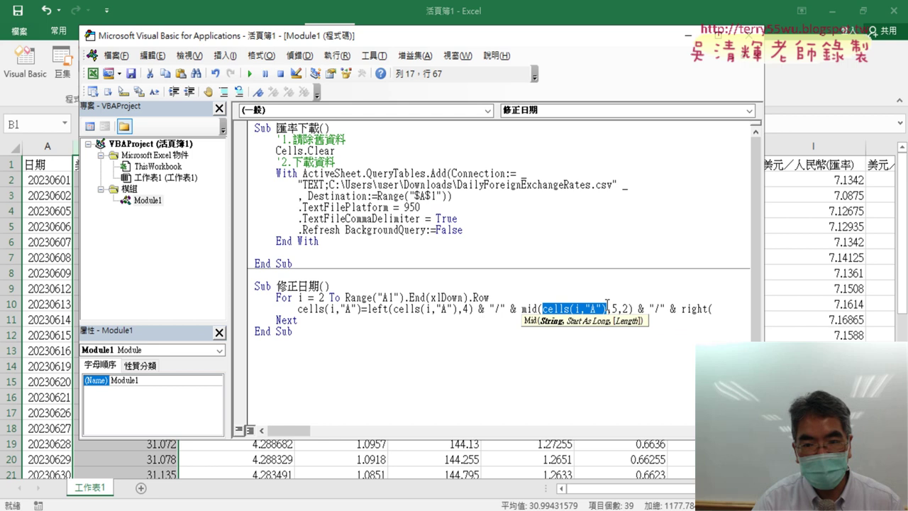
pyautogui.hotkey('ctrl', 'c')
pyautogui.click(714, 309)
pyautogui.hotkey('ctrl', 'v')
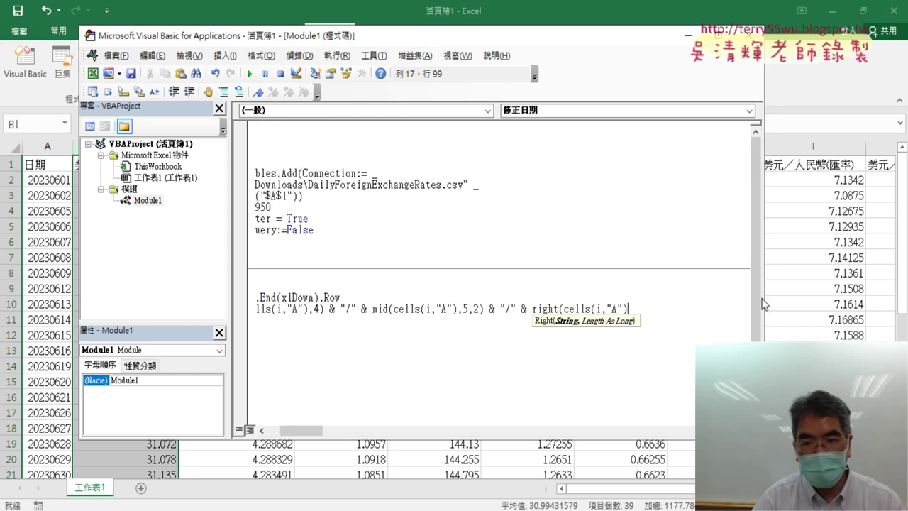
pyautogui.write(',')
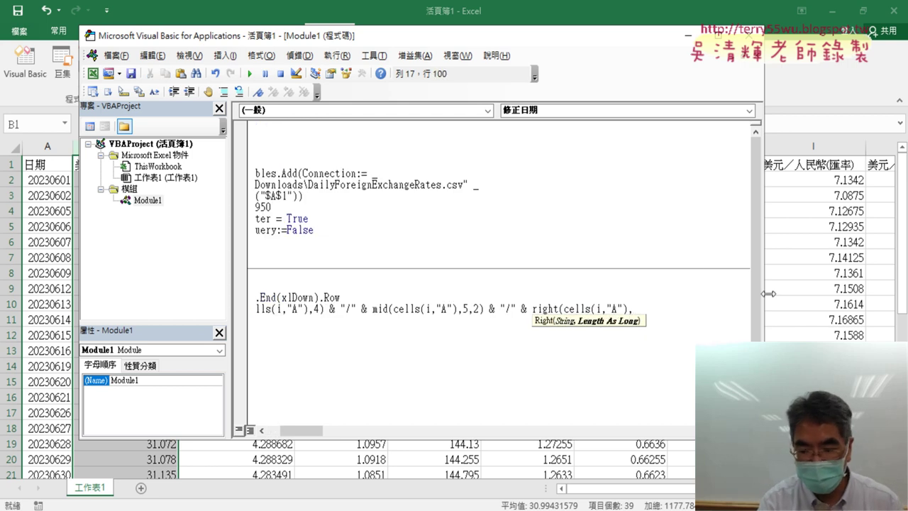
pyautogui.write('2')
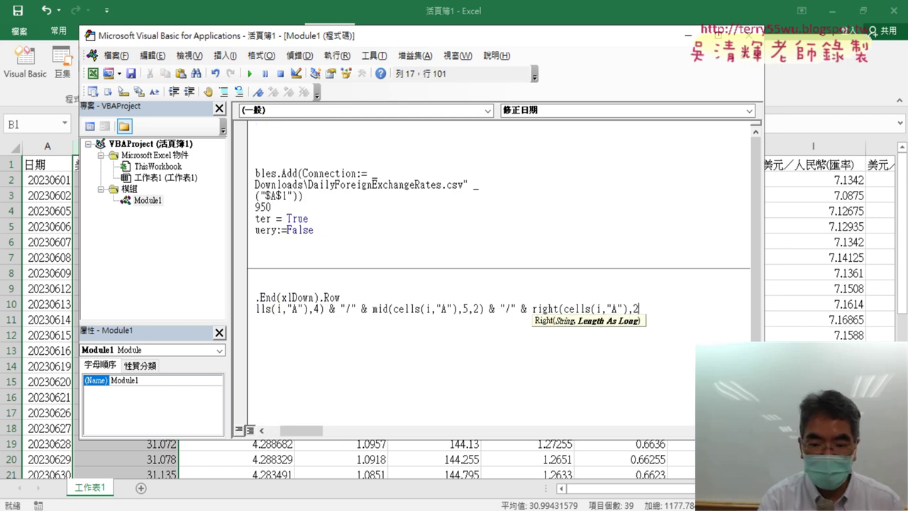
pyautogui.write(')')
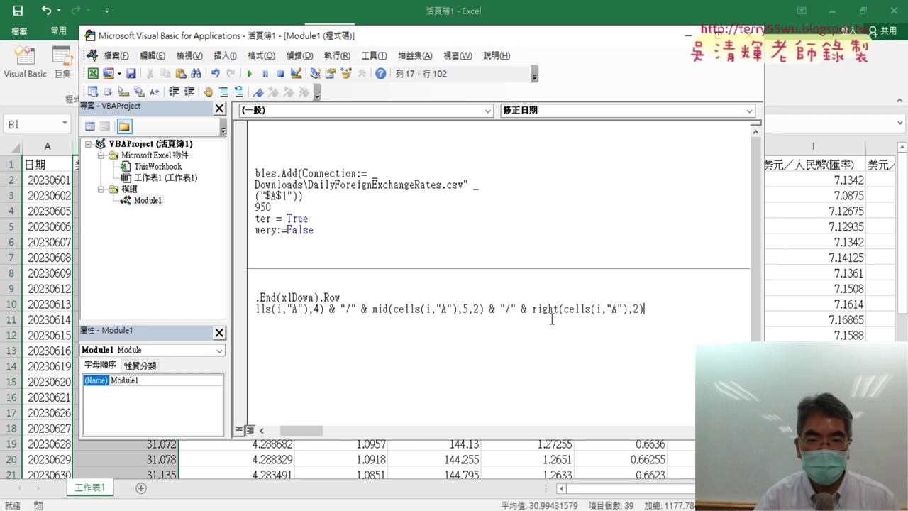
pyautogui.press('Down')
pyautogui.press('Down')
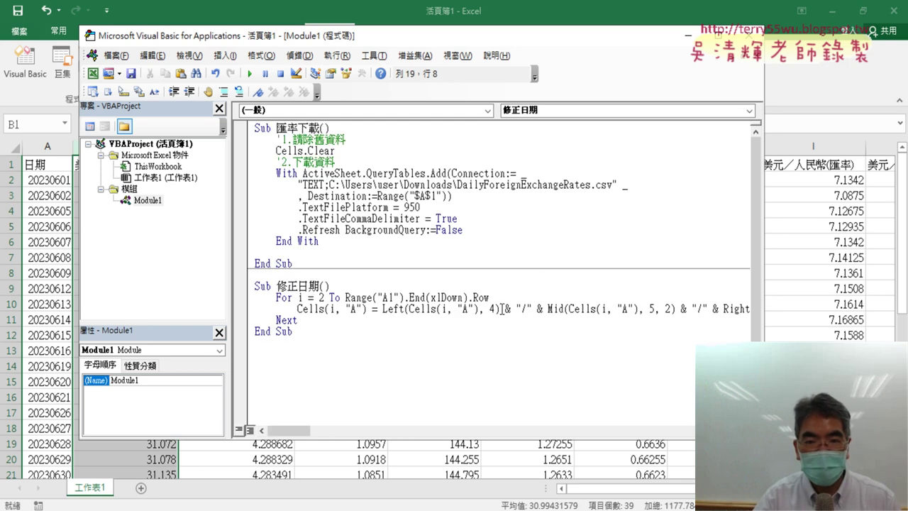
# - Highlight the & "/" & joiners between the year, month and day parts
pyautogui.moveTo(501, 309); pyautogui.dragTo(544, 310)
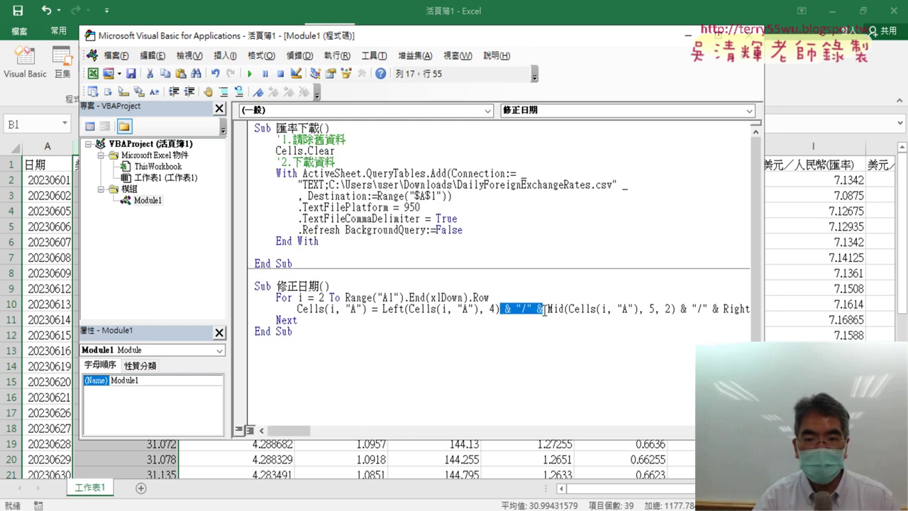
pyautogui.moveTo(298, 431); pyautogui.dragTo(319, 430)
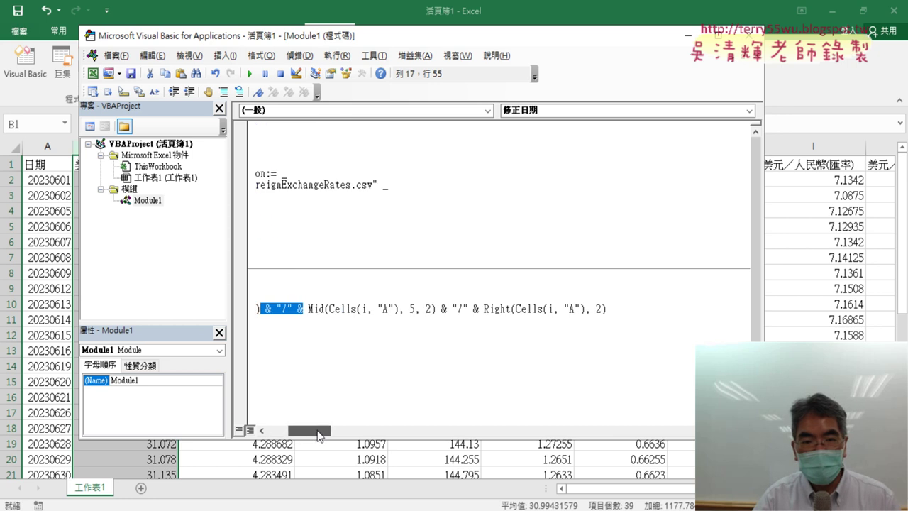
pyautogui.moveTo(435, 309); pyautogui.dragTo(479, 310)
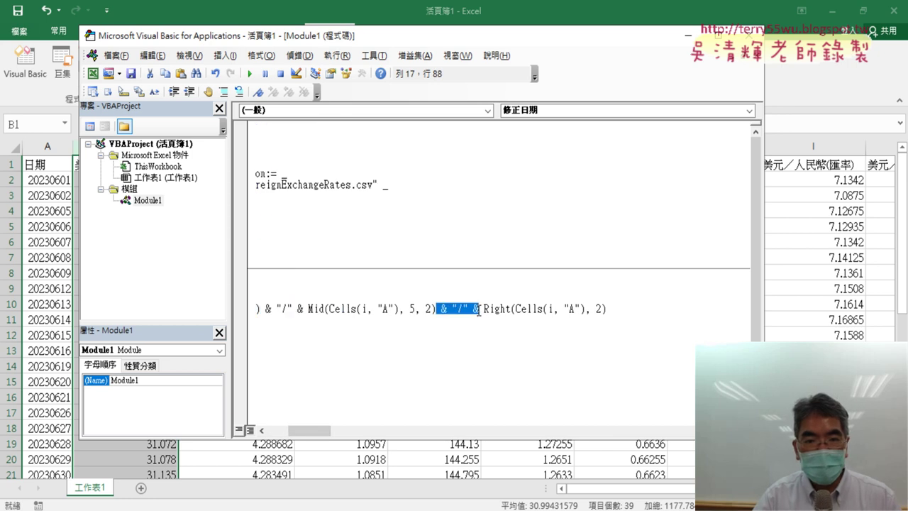
pyautogui.moveTo(515, 38); pyautogui.dragTo(639, 34)
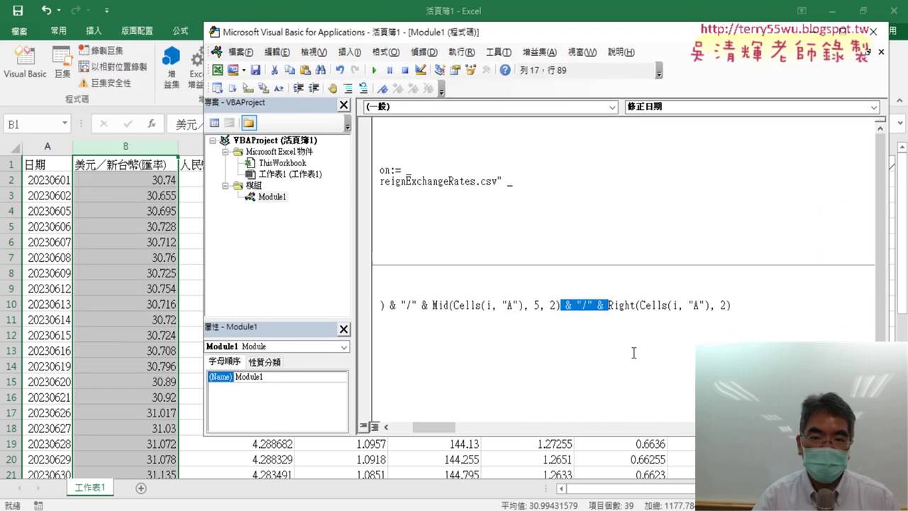
pyautogui.moveTo(426, 428); pyautogui.dragTo(406, 431)
# - Step into 修正日期 with F8, then run it to convert column A to dates like 2023/6/1
pyautogui.click(460, 307)
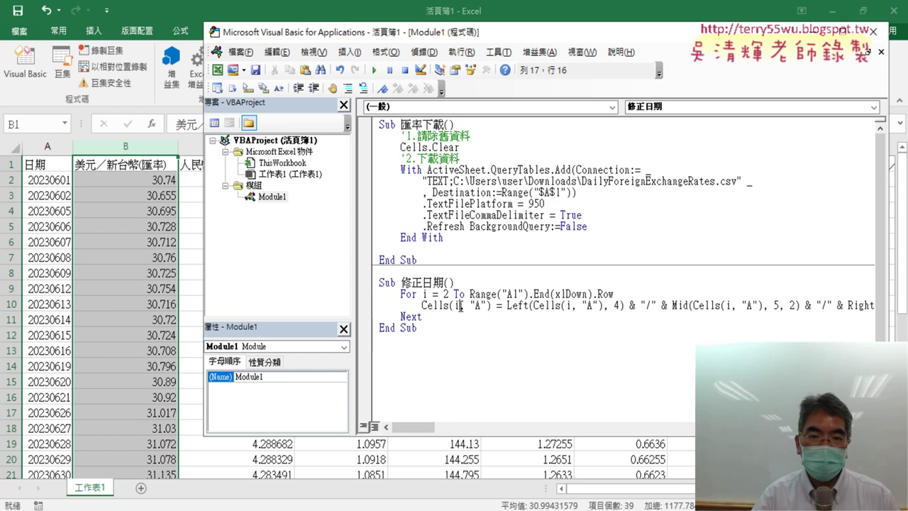
pyautogui.press('F8')
pyautogui.press('F8')
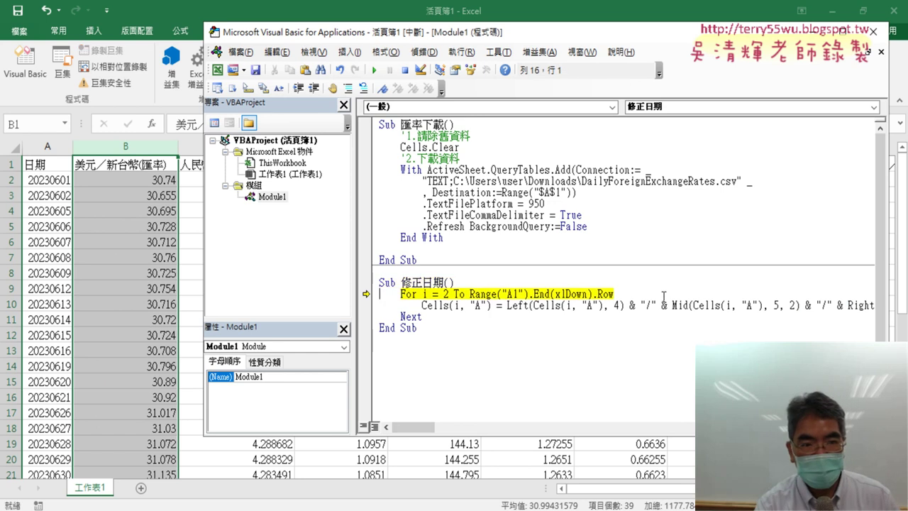
pyautogui.press('F8')
pyautogui.press('F8')
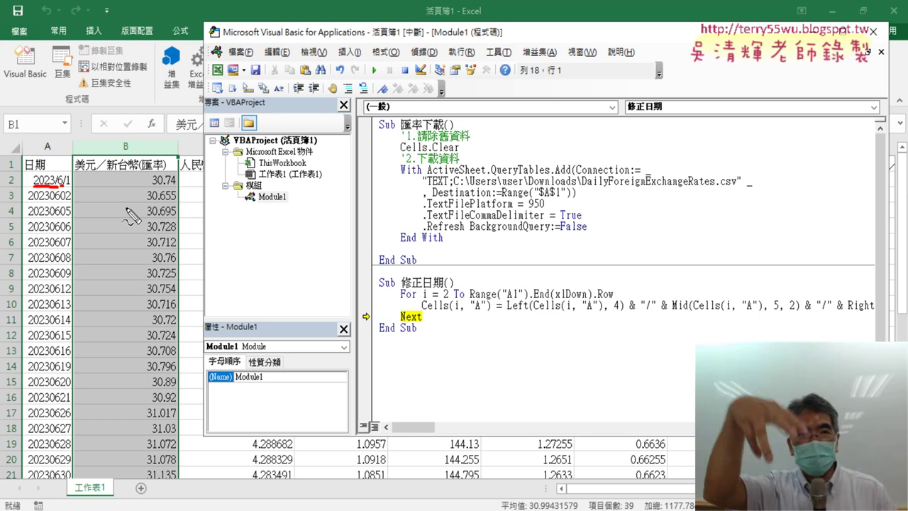
pyautogui.press('Escape')
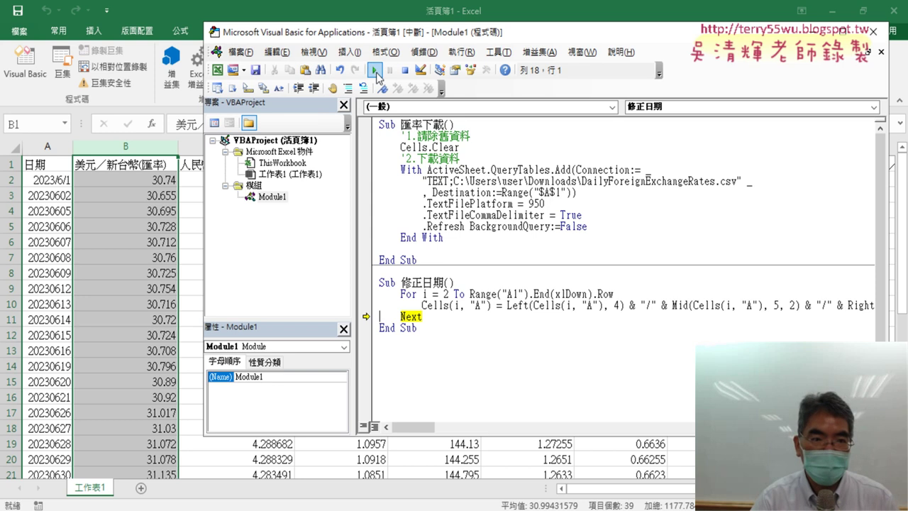
pyautogui.click(375, 71)
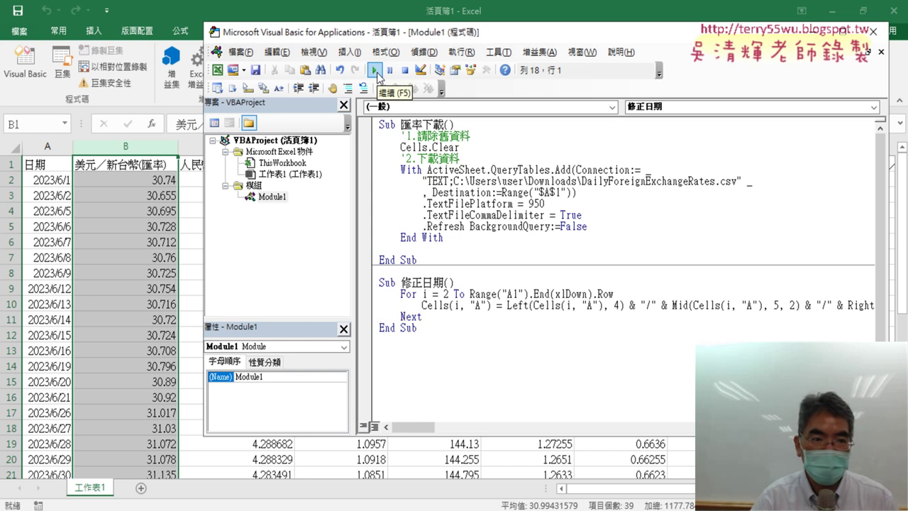
# - Check the converted dates and select 日期 and 美元／新台幣(匯率) down to the last row
pyautogui.click(67, 293)
pyautogui.scroll(-4, 67, 293)
pyautogui.scroll(-4, 67, 293)
pyautogui.scroll(3, 66, 291)
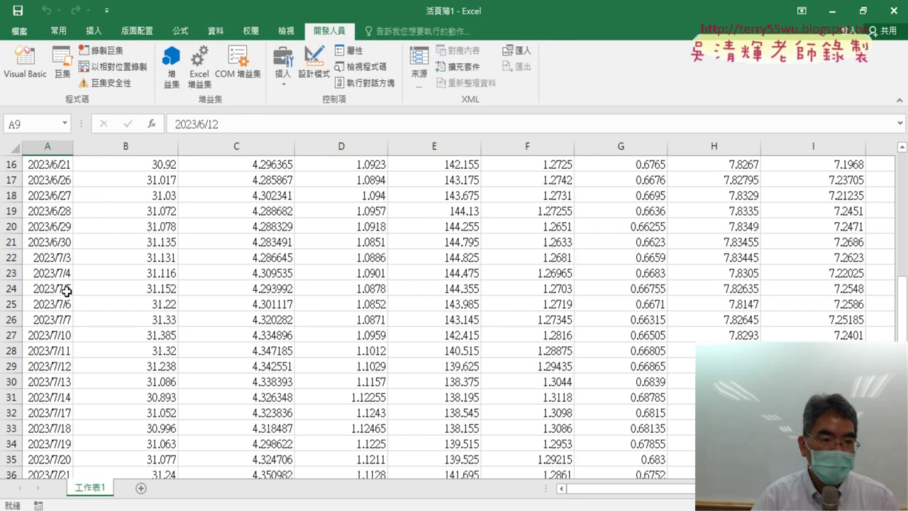
pyautogui.scroll(5, 67, 291)
pyautogui.moveTo(49, 161); pyautogui.dragTo(113, 160)
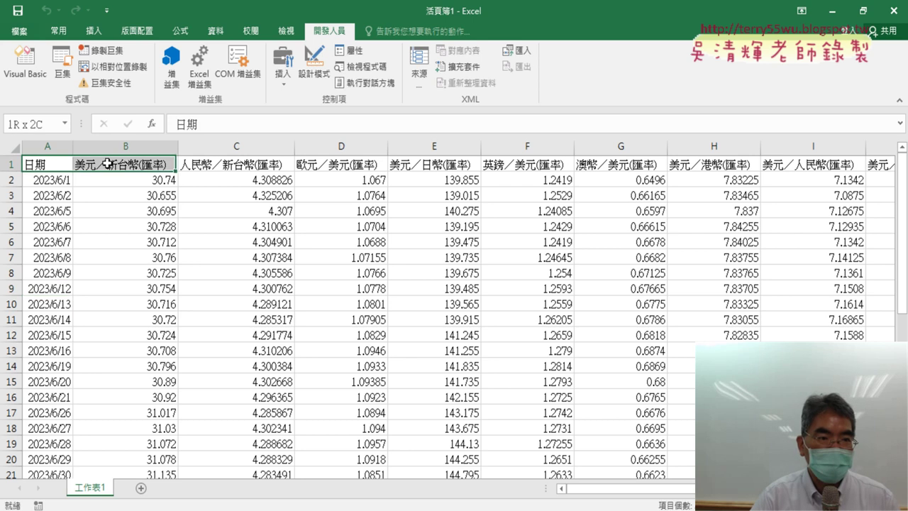
pyautogui.hotkey('ctrl', 'shift', 'Down')
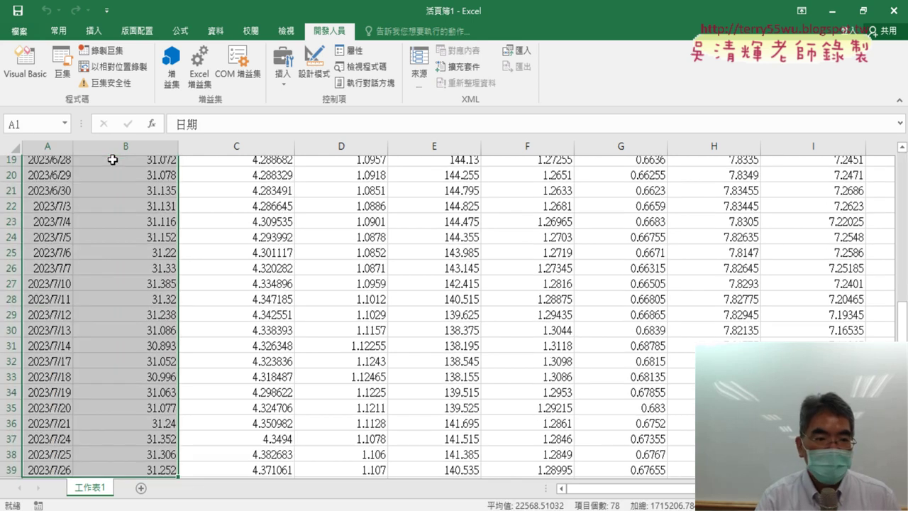
# - Insert a Line with Markers chart of the rates by date and move it up
pyautogui.click(96, 34)
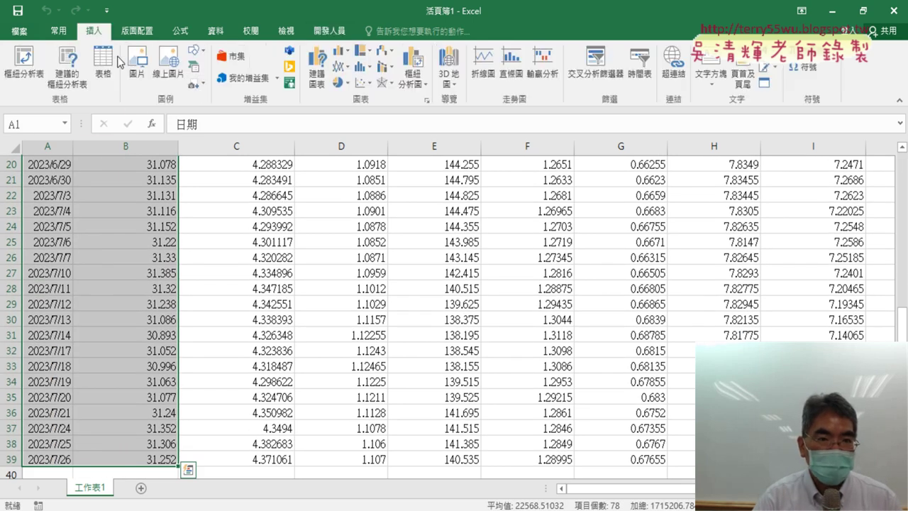
pyautogui.click(343, 66)
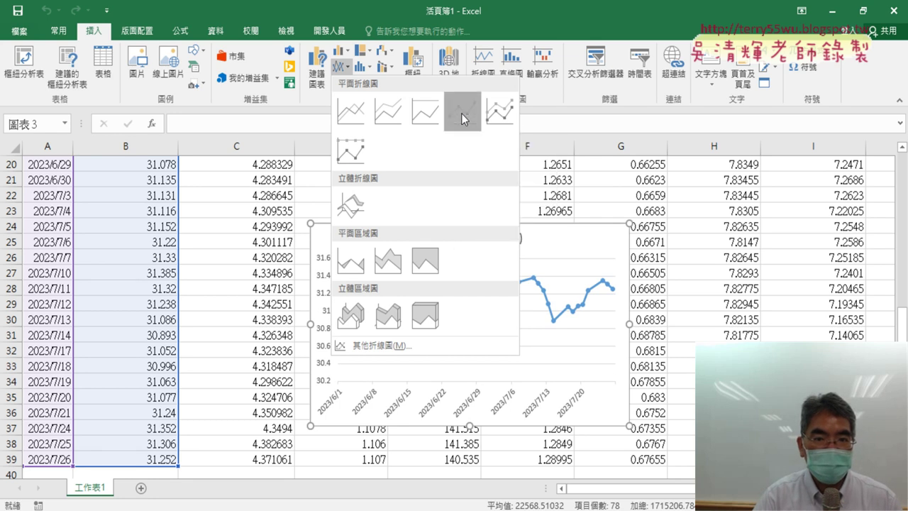
pyautogui.click(462, 113)
pyautogui.moveTo(376, 250); pyautogui.dragTo(195, 191)
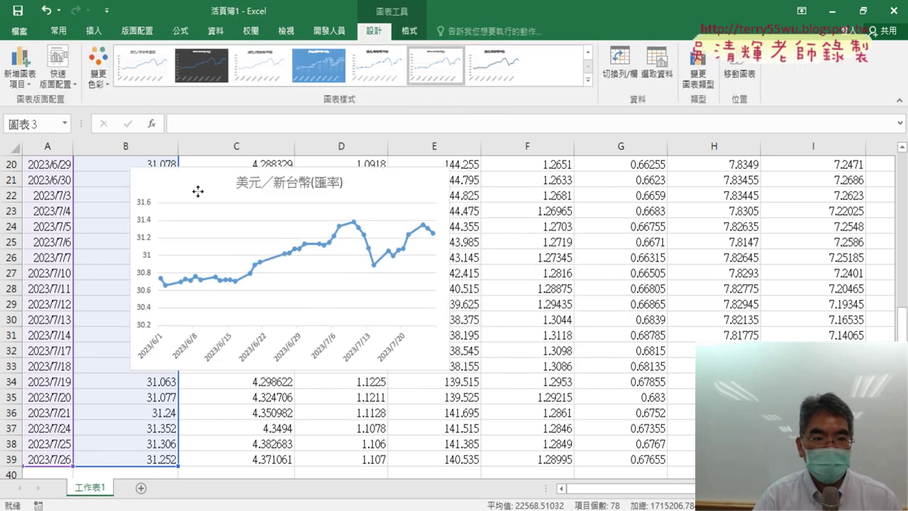
pyautogui.scroll(4, 223, 229)
pyautogui.moveTo(216, 376); pyautogui.dragTo(242, 211)
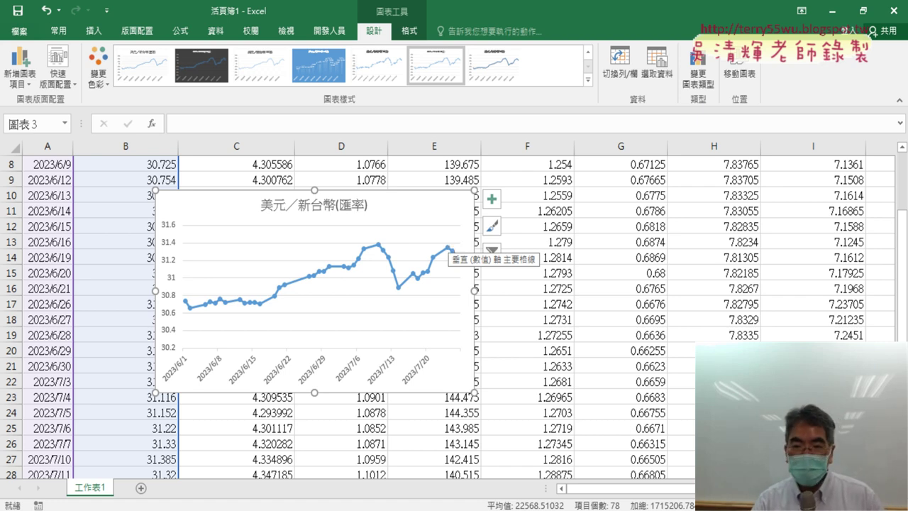
# - Place the chart beside the data around columns M–U, making it wider and shorter
pyautogui.hscroll(3, 190, 215)
pyautogui.moveTo(191, 215)
pyautogui.mouseDown()
pyautogui.moveTo(559, 235)
pyautogui.moveTo(833, 211)
pyautogui.mouseUp()
pyautogui.hscroll(5, 450, 260)
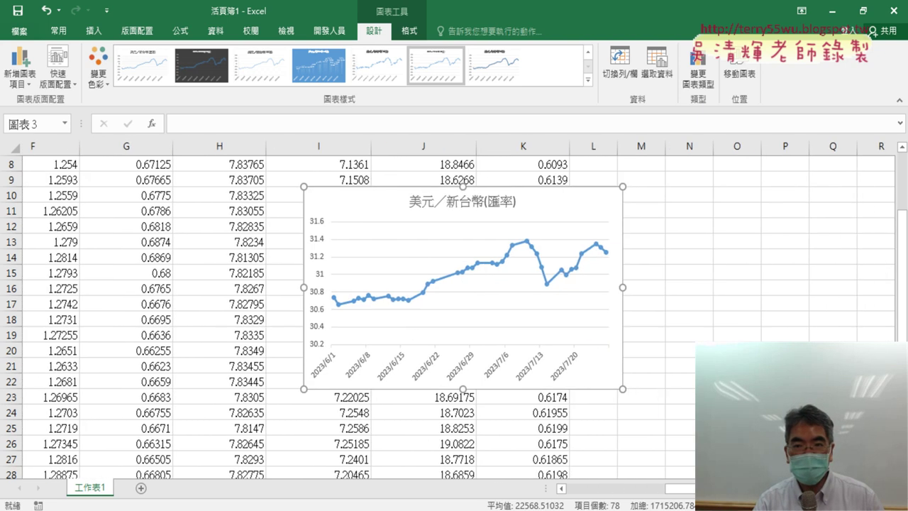
pyautogui.moveTo(319, 200); pyautogui.dragTo(624, 178)
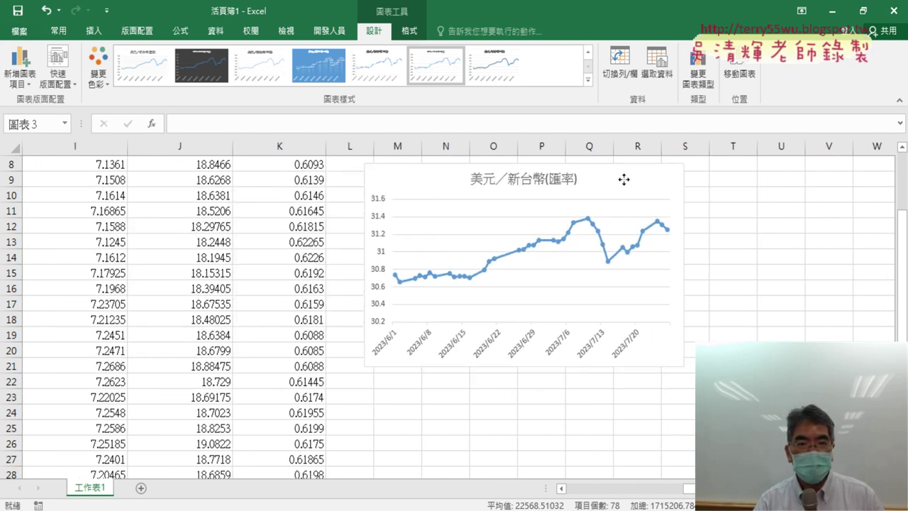
pyautogui.scroll(3, 603, 188)
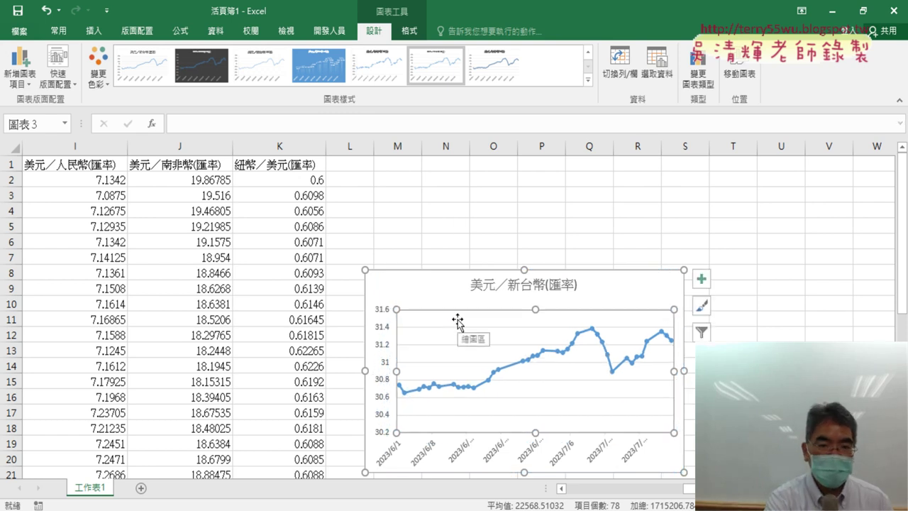
pyautogui.moveTo(437, 280); pyautogui.dragTo(443, 167)
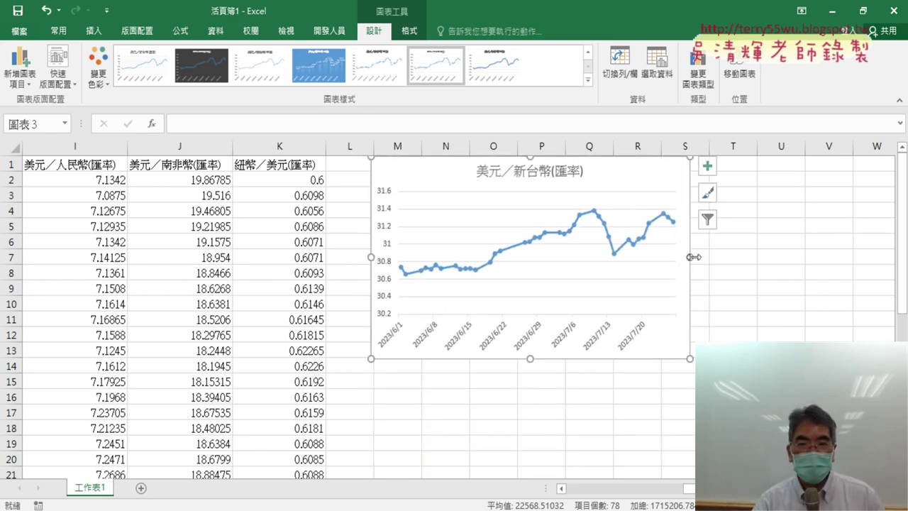
pyautogui.moveTo(693, 257); pyautogui.dragTo(802, 257)
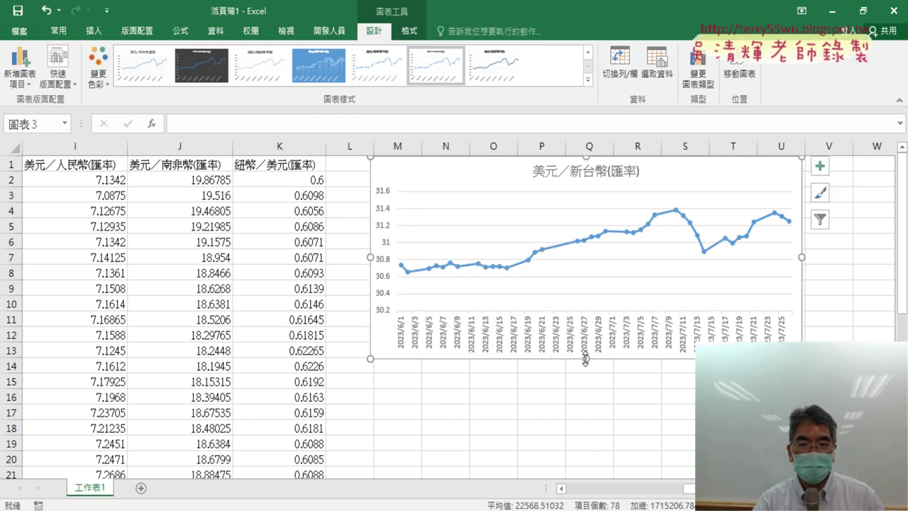
pyautogui.moveTo(586, 358); pyautogui.dragTo(586, 281)
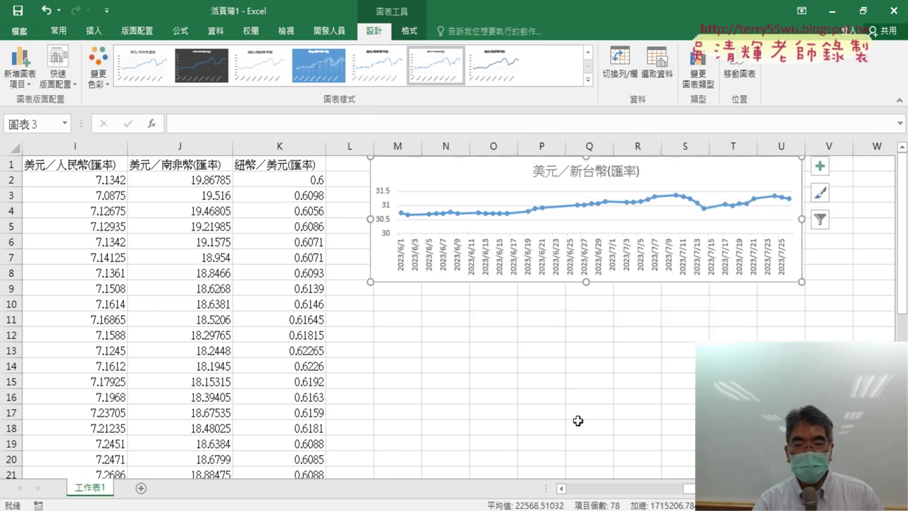
pyautogui.scroll(-4, 578, 421)
pyautogui.scroll(2, 581, 406)
pyautogui.scroll(2, 582, 406)
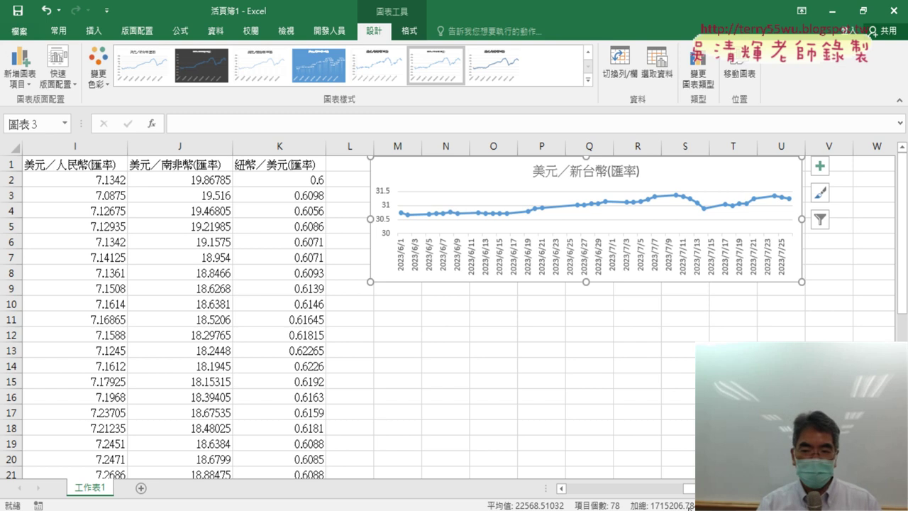
pyautogui.hscroll(-6, 171, 275)
pyautogui.hscroll(-1, 171, 276)
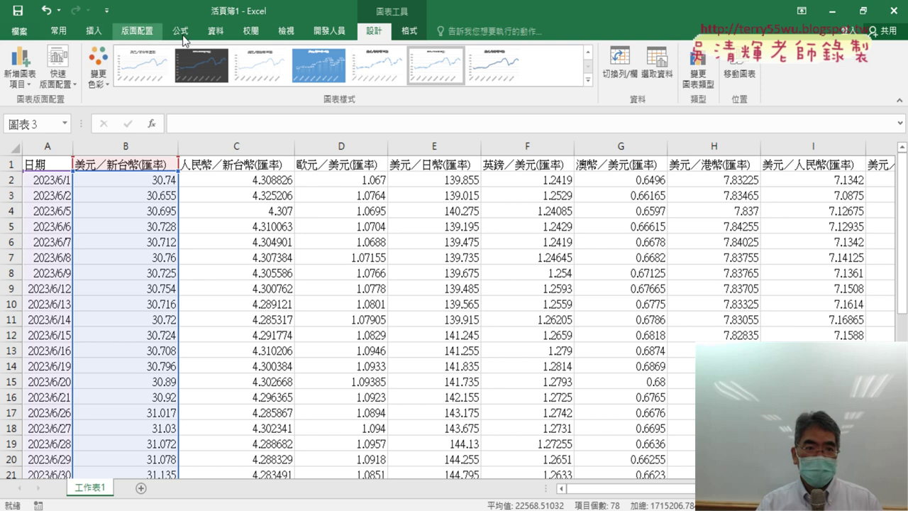
# - Open the 修正日期 macro in the Visual Basic editor, widen its code pane, and highlight 修正 and & "/" &
pyautogui.click(330, 31)
pyautogui.click(24, 64)
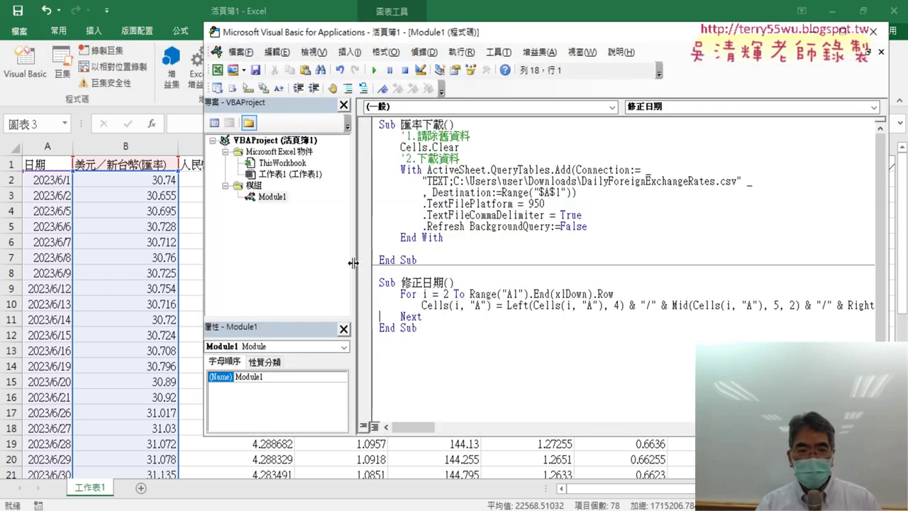
pyautogui.moveTo(353, 263); pyautogui.dragTo(267, 263)
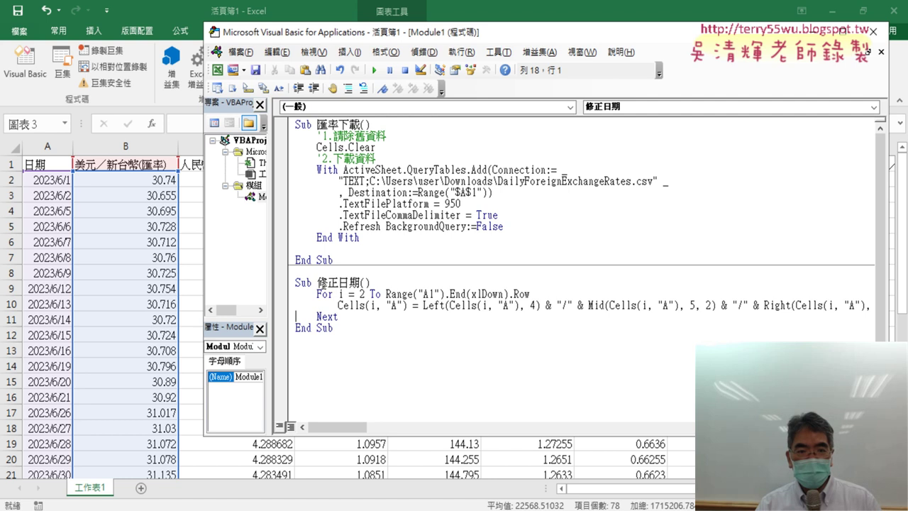
pyautogui.moveTo(317, 282); pyautogui.dragTo(340, 283)
pyautogui.moveTo(540, 305); pyautogui.dragTo(585, 305)
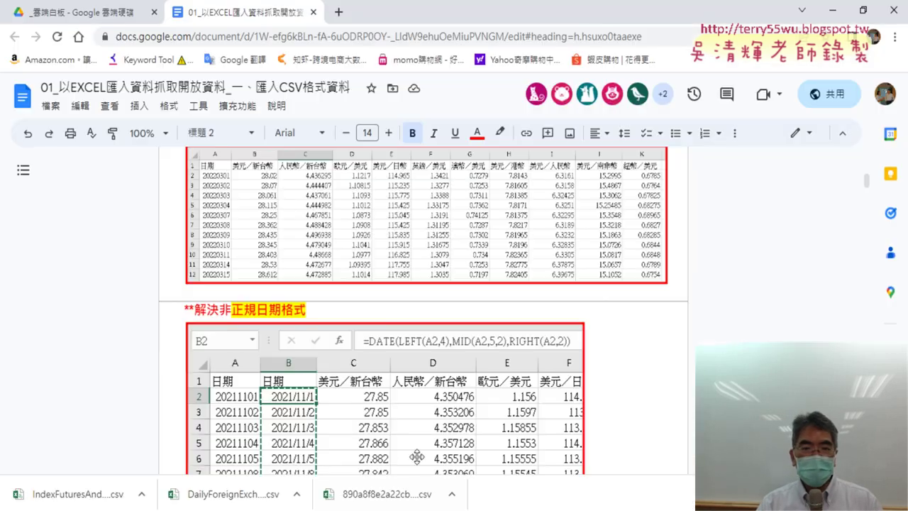
# - Scroll the tutorial down to the 修正日期 VBA code ending with Columns("A").AutoFit
pyautogui.scroll(-4, 653, 291)
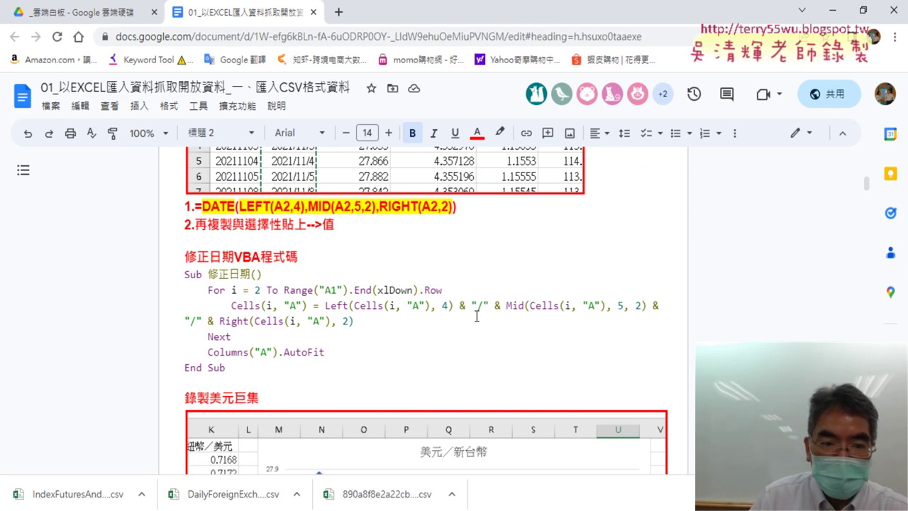
pyautogui.moveTo(867, 185)
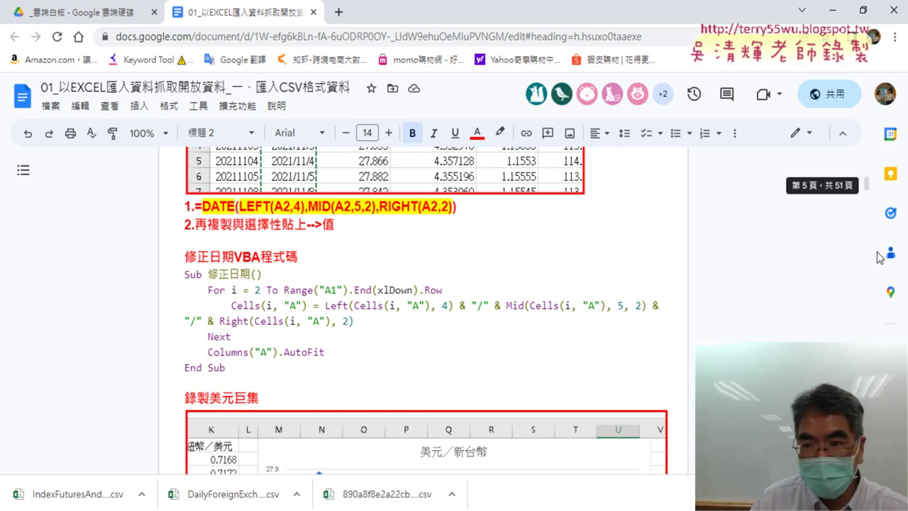